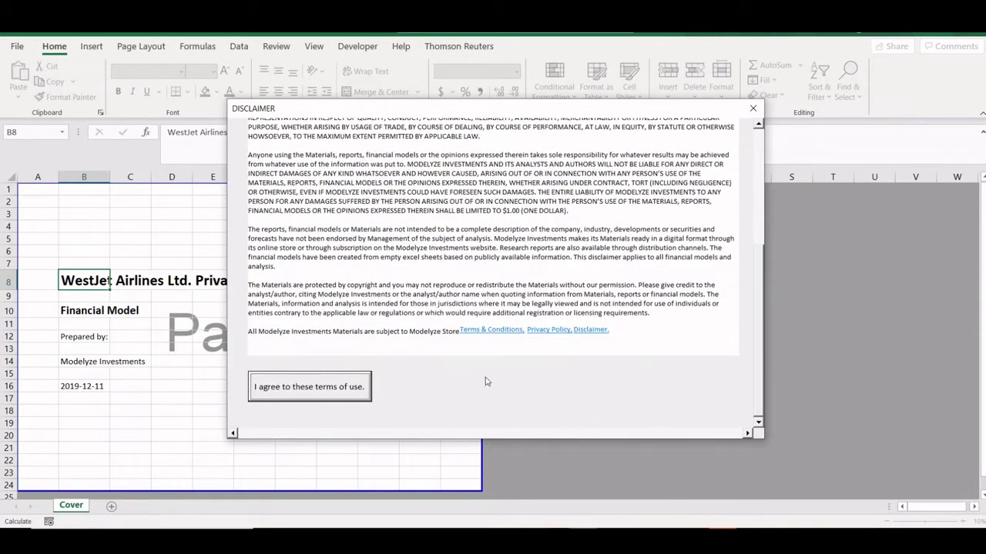
Accept the disclaimer's terms of use and bring up the first page of the Summary sheet.
left_click(265, 386)
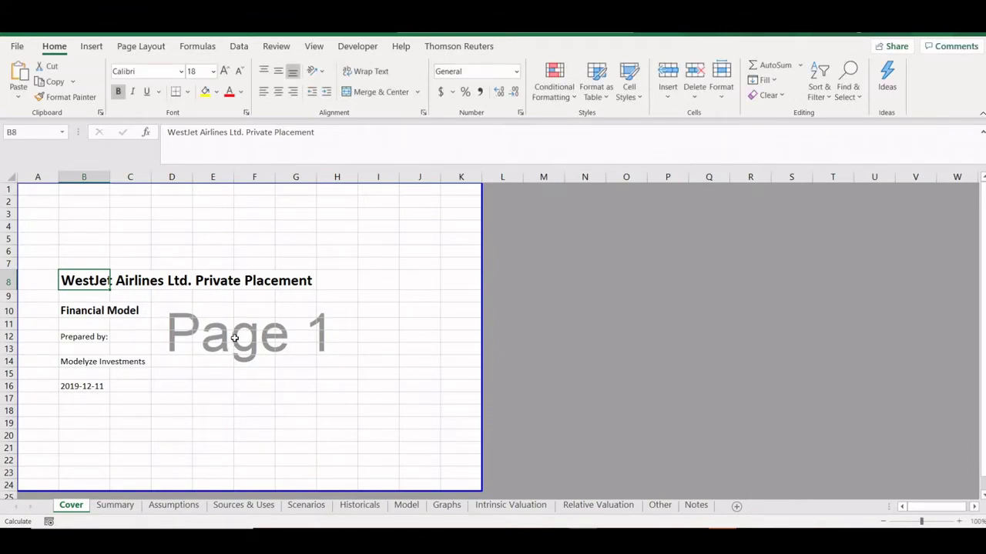
key("ctrl+Page_Down")
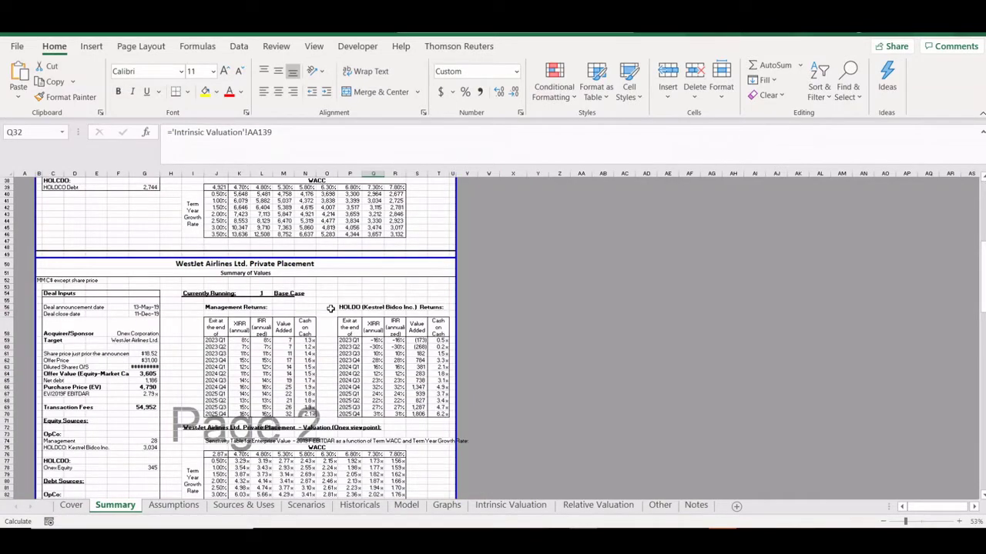
scroll(330, 309, "up", 10)
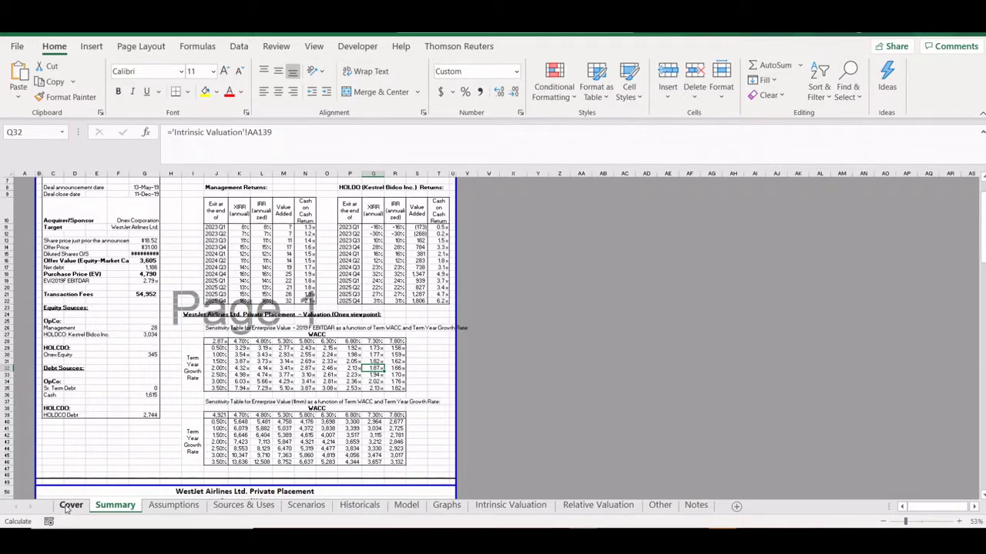
Go through the workbook's remaining sheets in order, from Assumptions to Notes, to survey the model's structure.
key("ctrl+Page_Down")
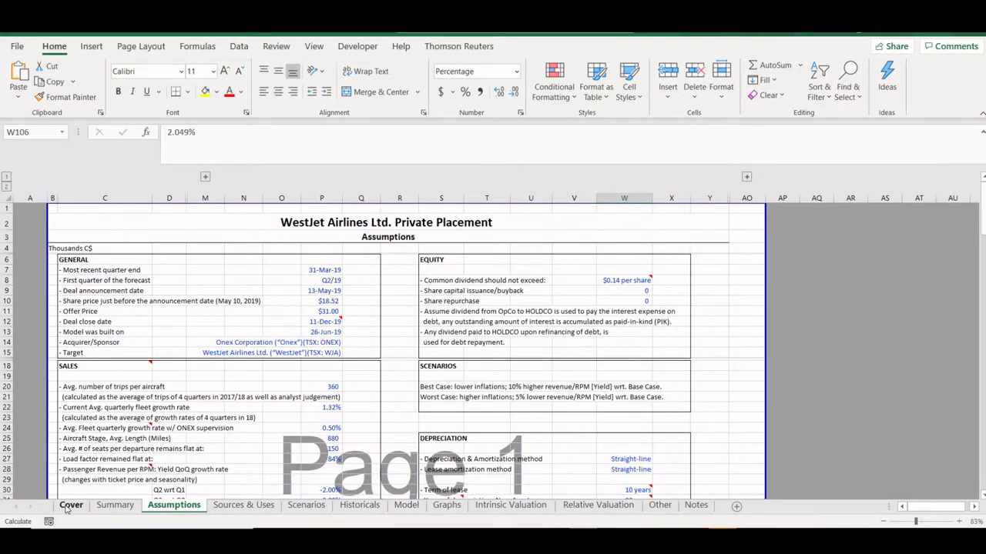
key("ctrl+Page_Down")
key("ctrl+Page_Down")
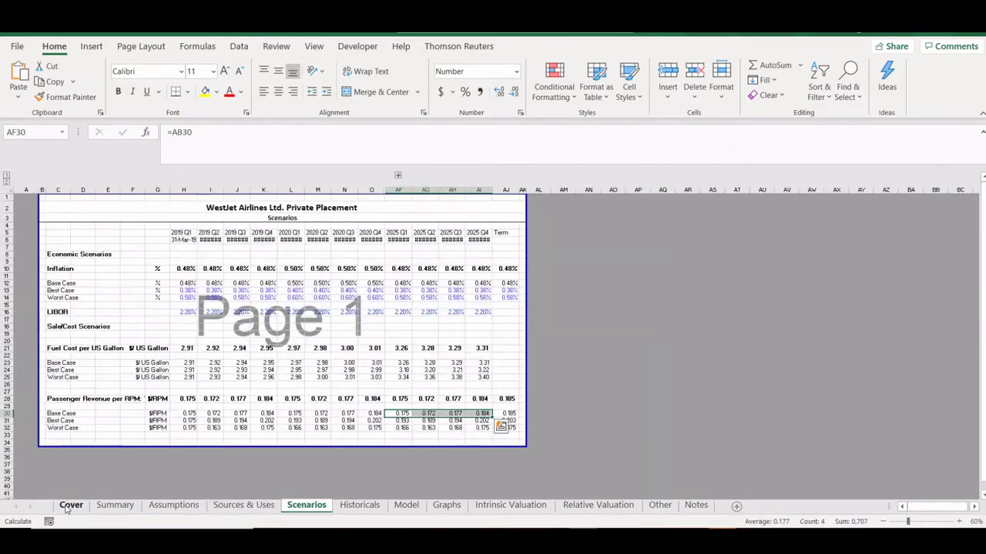
key("ctrl+Page_Down")
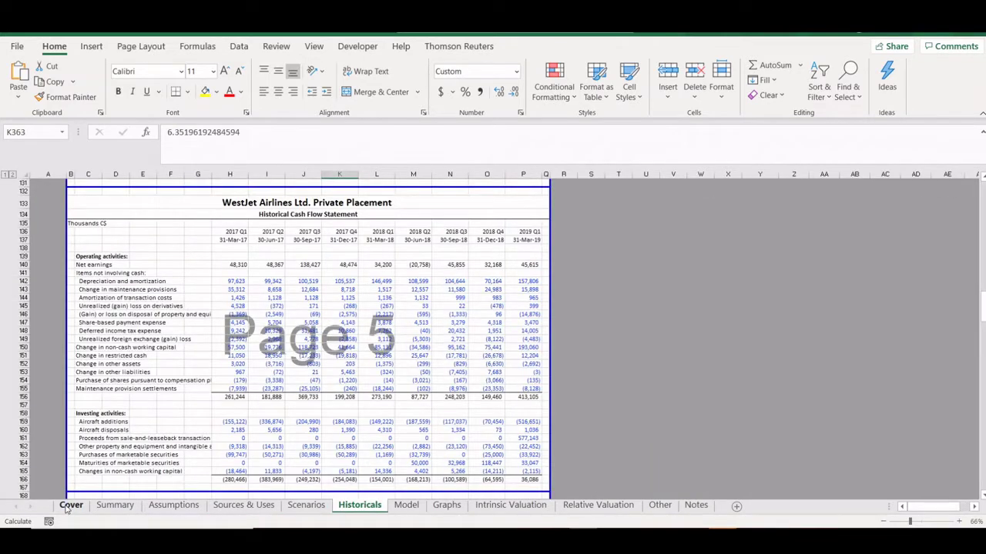
key("ctrl+Page_Down")
key("ctrl+Page_Down")
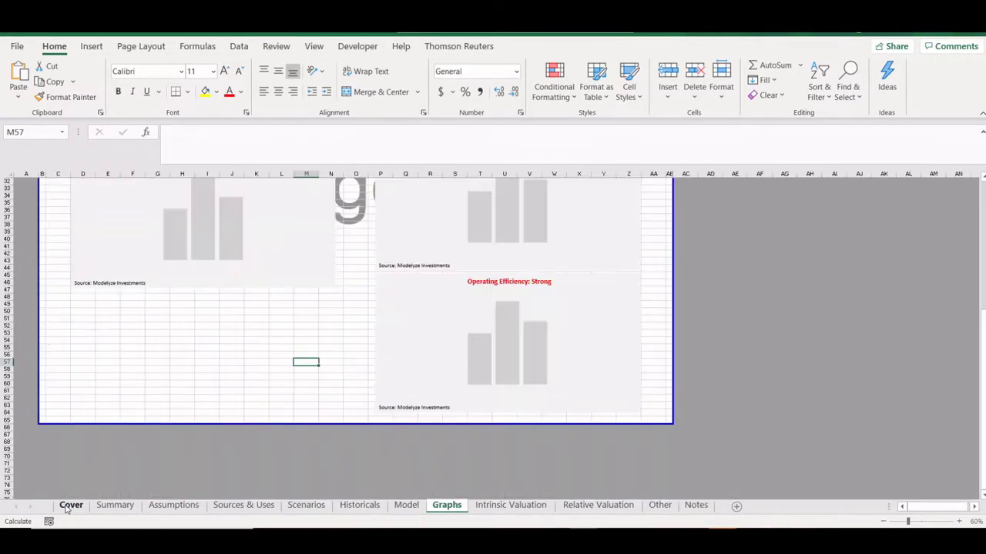
key("ctrl+Page_Down")
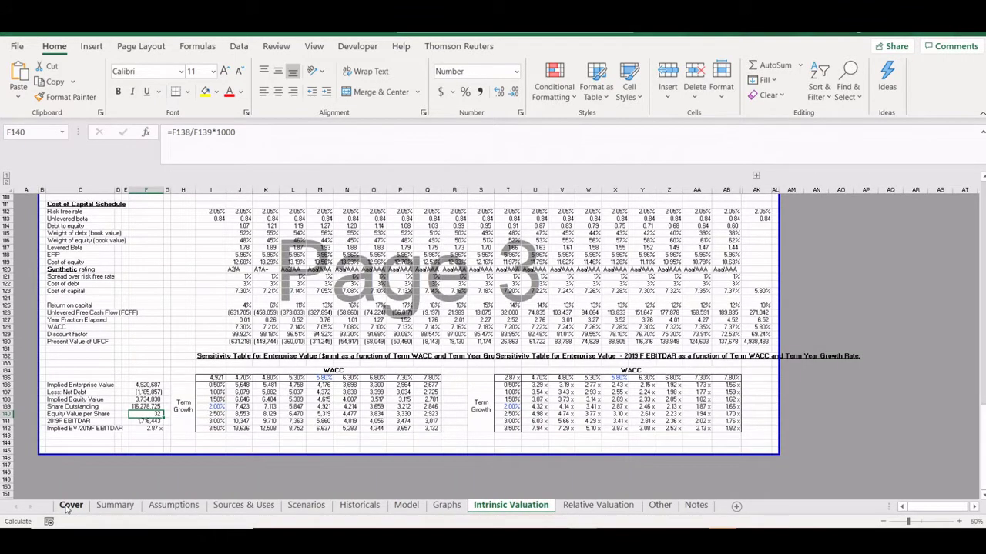
key("ctrl+Page_Down")
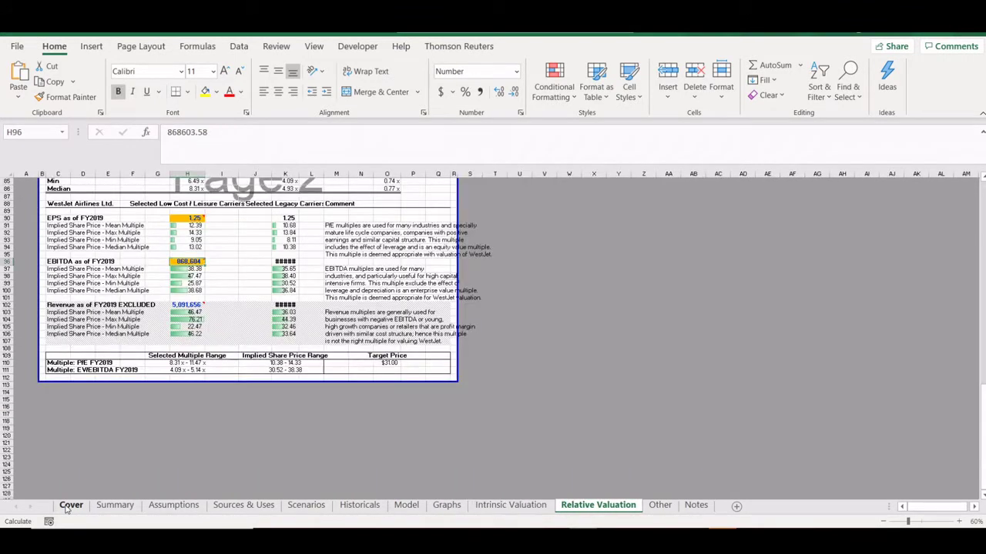
key("ctrl+Page_Down")
key("ctrl+Page_Down")
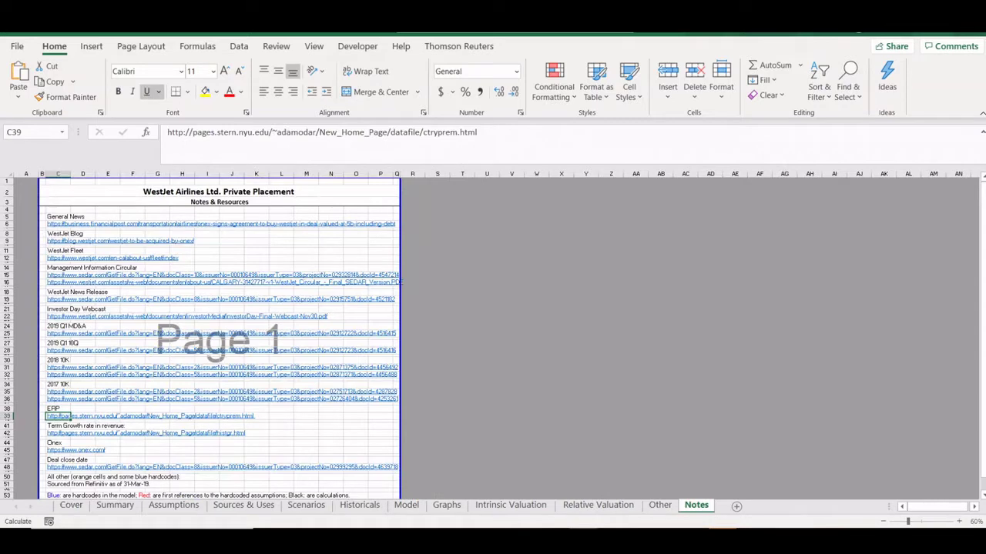
Return to the Summary sheet and examine the deal inputs, returns and valuation sensitivity tables for the Base Case and Best Case.
left_click(123, 510)
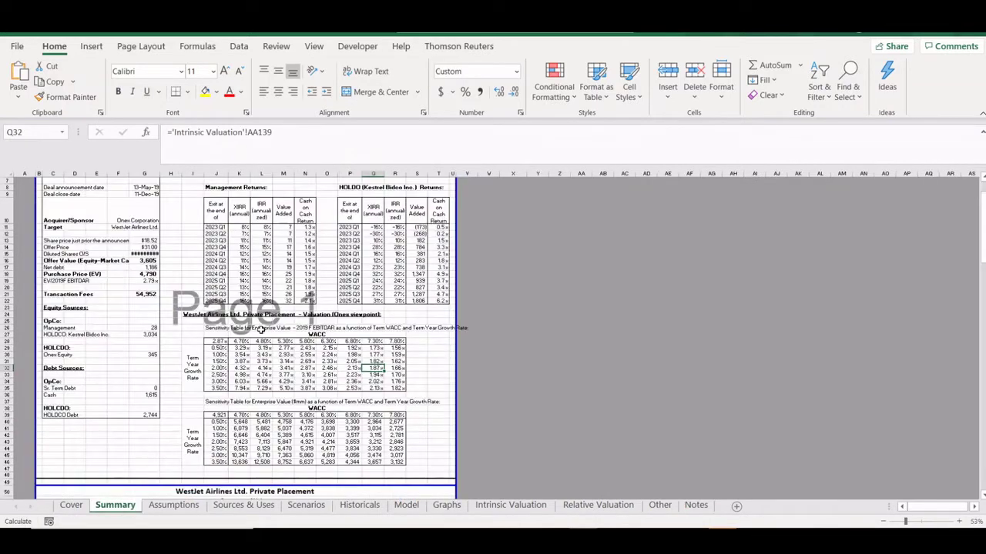
scroll(260, 329, "up", 3)
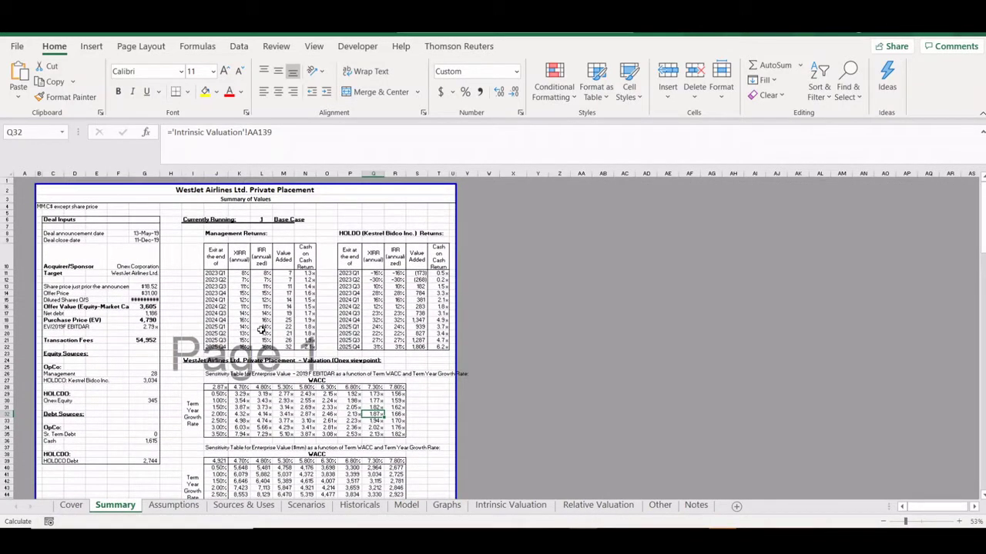
scroll(291, 308, "down", 4)
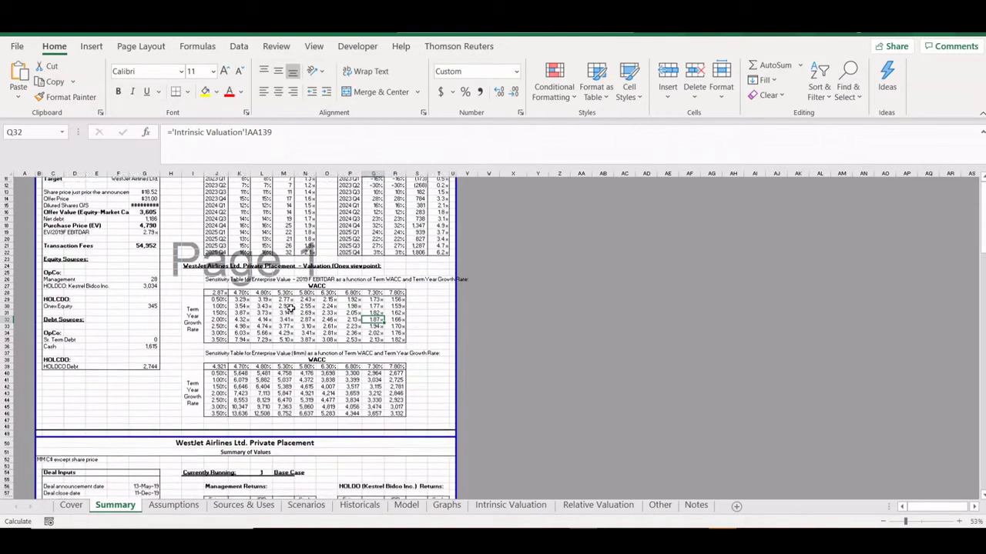
scroll(290, 308, "down", 14)
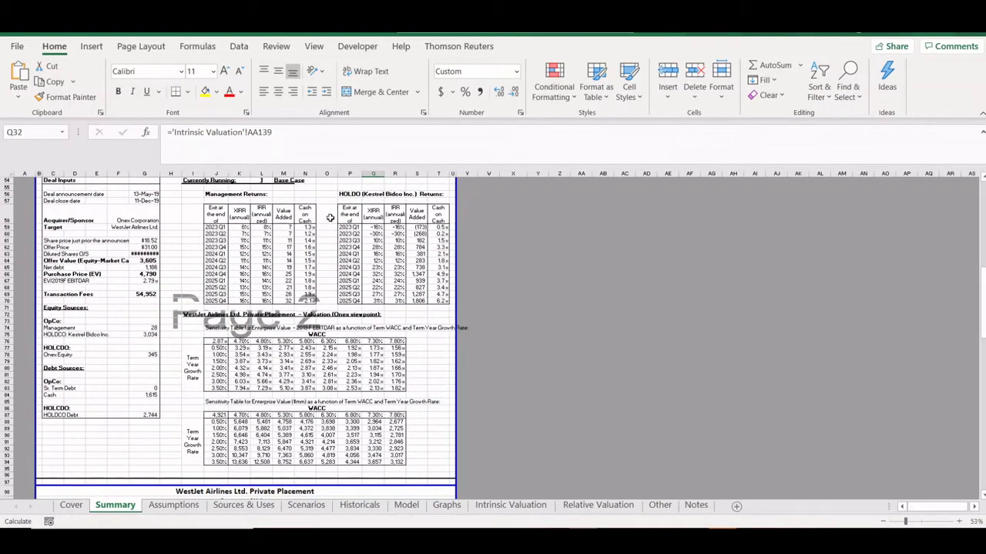
scroll(261, 246, "up", 2)
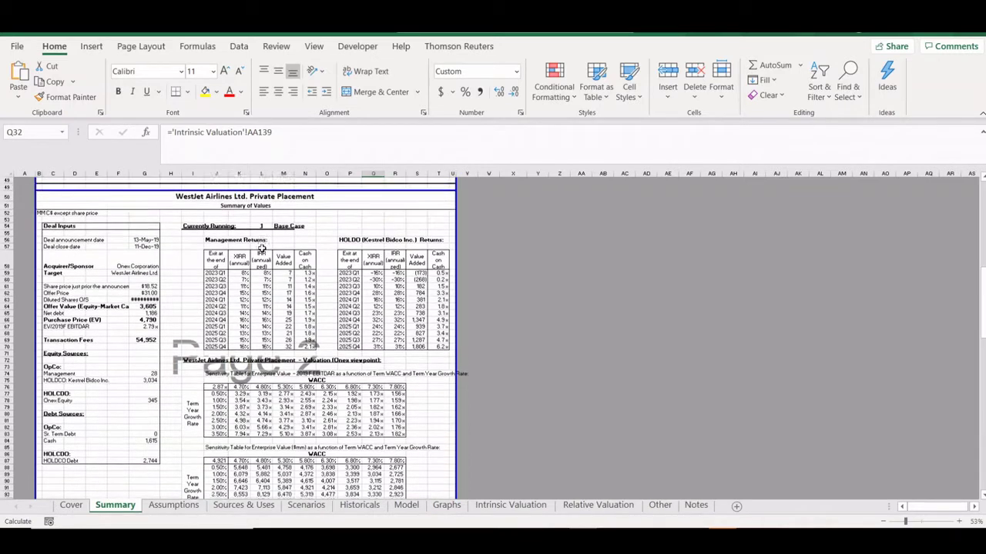
scroll(262, 246, "up", 1)
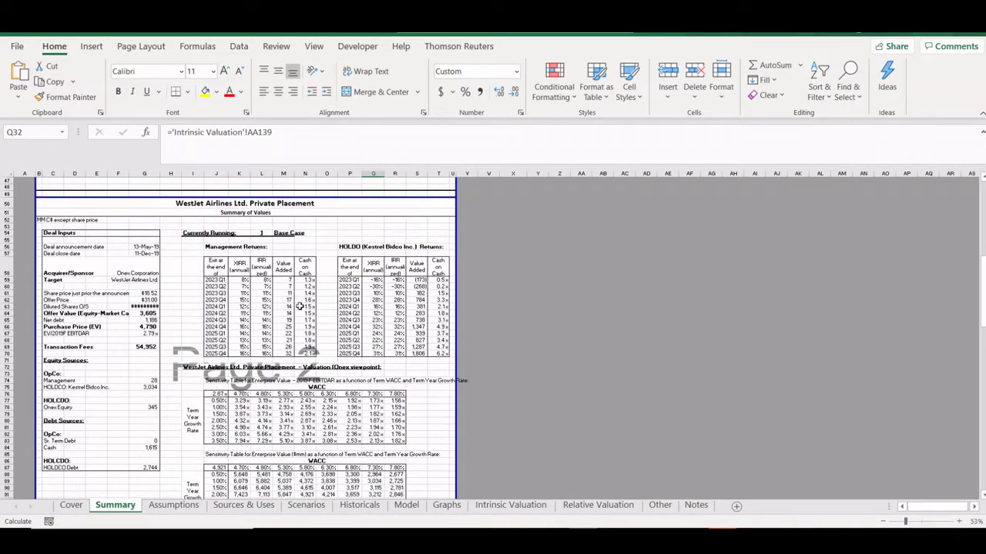
scroll(325, 333, "down", 2)
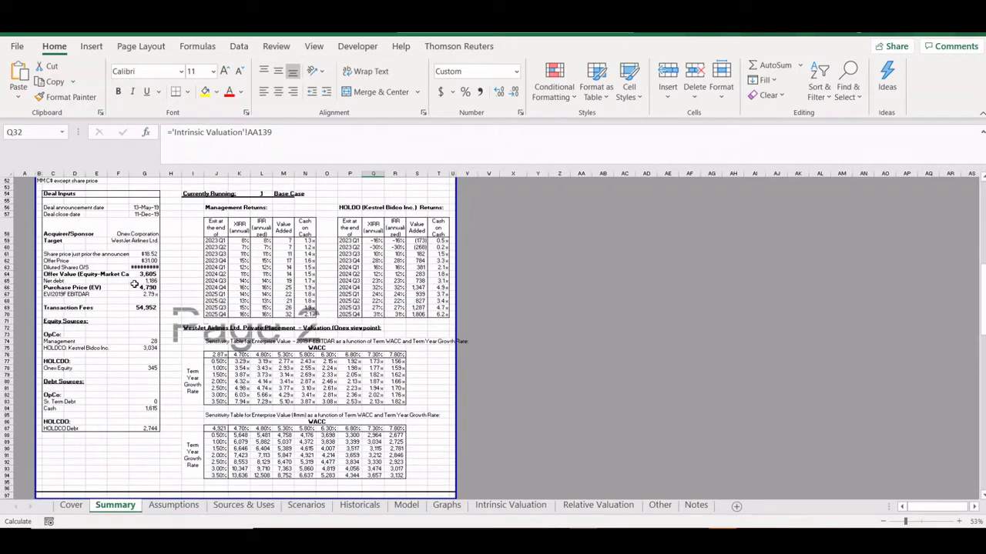
scroll(138, 336, "down", 3)
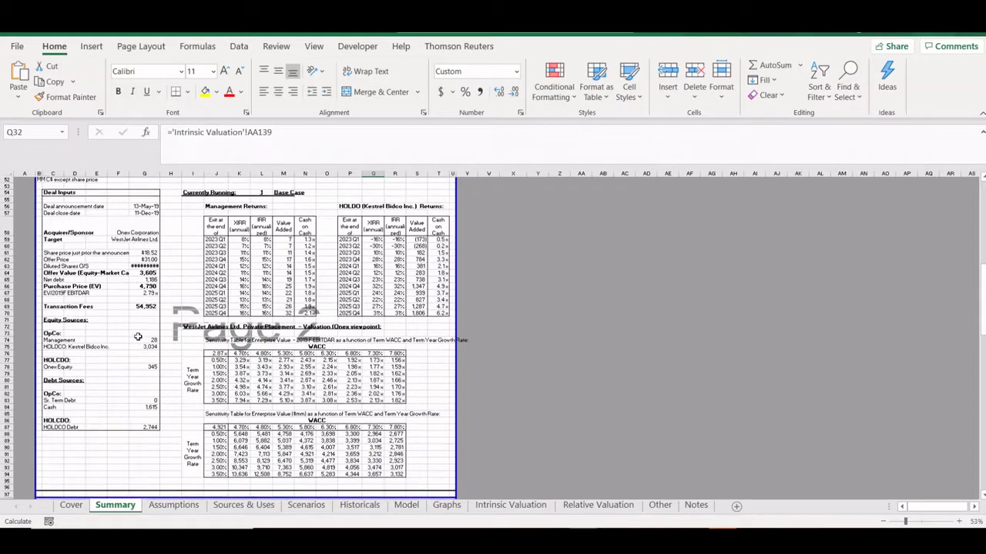
scroll(138, 337, "down", 10)
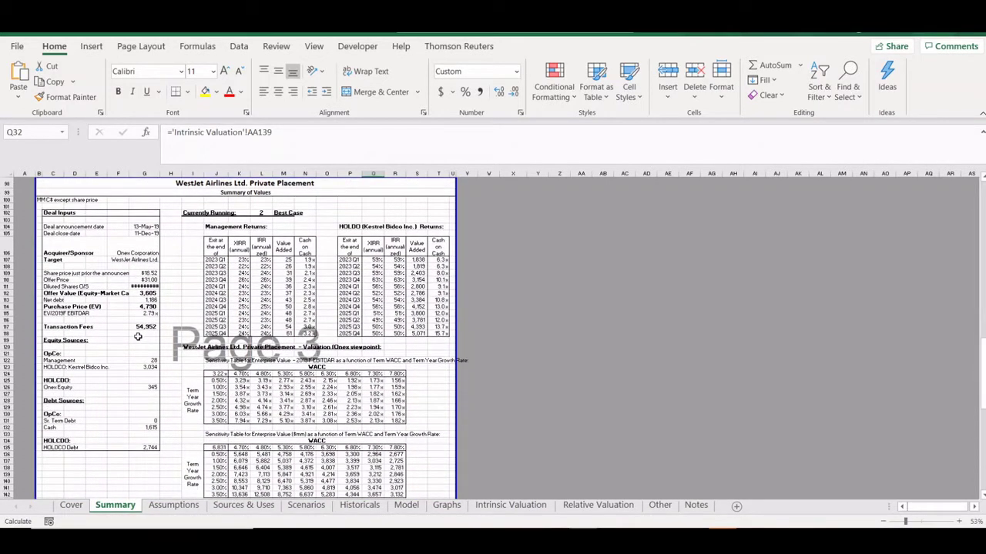
Examine the Assumptions sheet's first page, covering general, sales, costs, equity, depreciation, tax and the circularity and scenario switches.
key("ctrl+Page_Down")
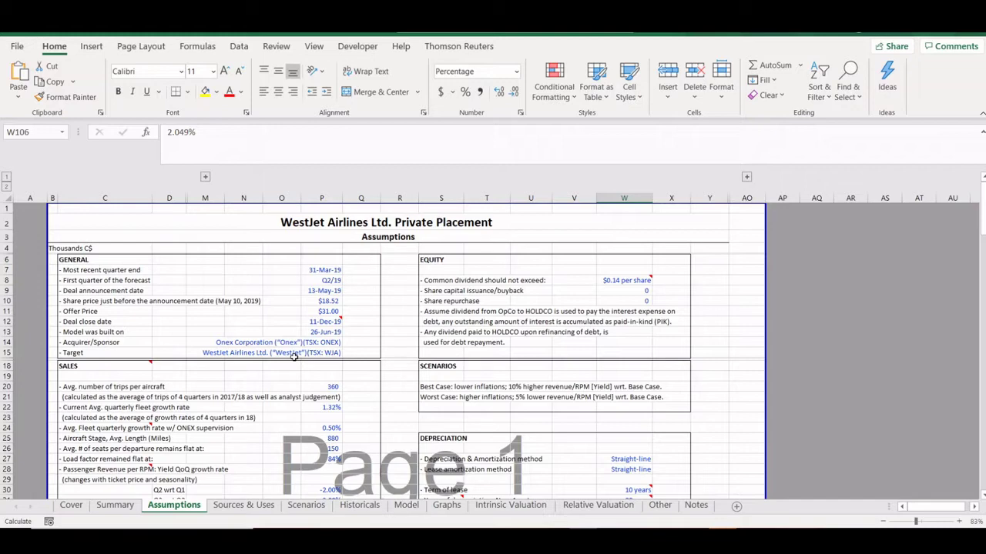
scroll(293, 357, "down", 2)
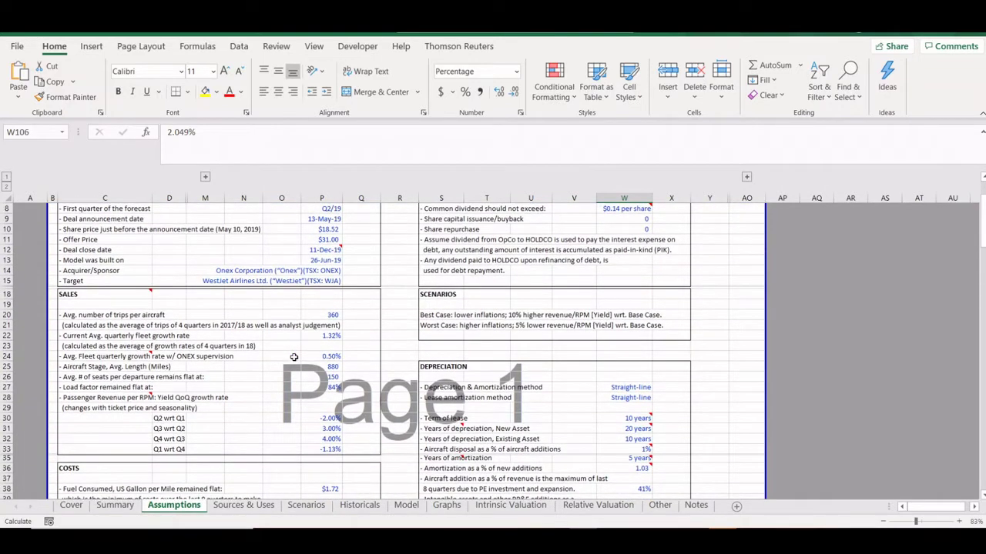
scroll(293, 356, "down", 2)
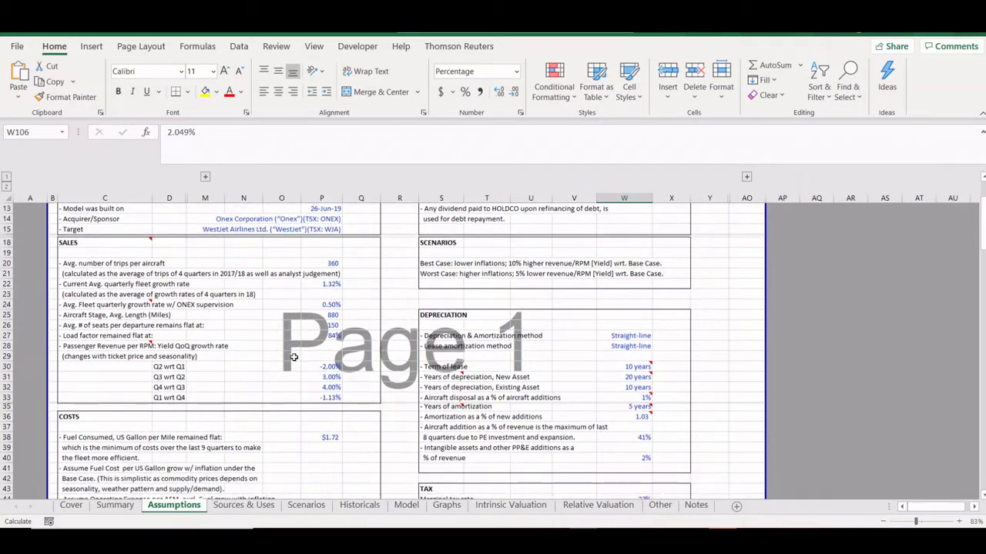
scroll(293, 356, "down", 3)
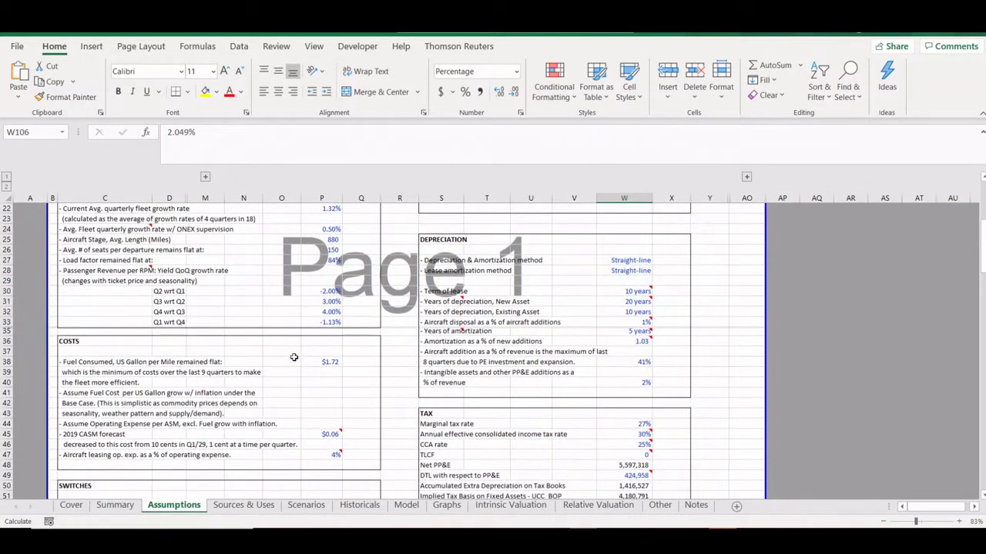
scroll(293, 357, "down", 1)
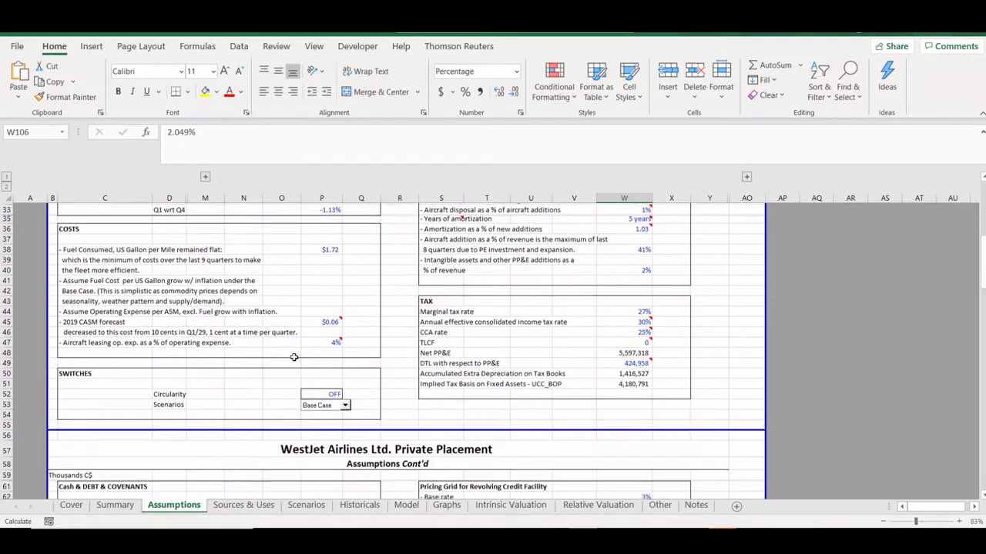
Examine the continued assumptions on debt, covenants, credit pricing and valuation, plus the quarterly forecast and working capital items.
scroll(293, 359, "down", 1)
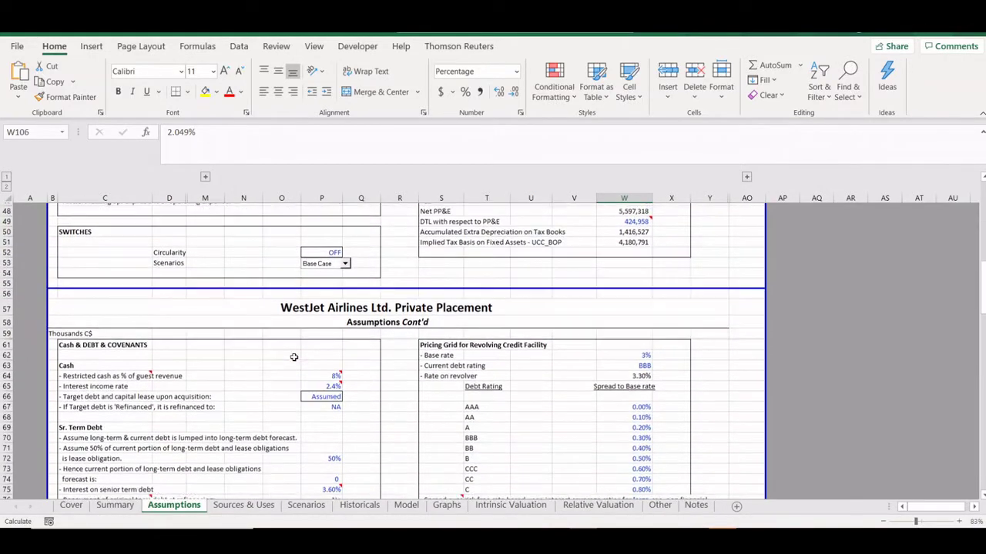
scroll(294, 357, "down", 1)
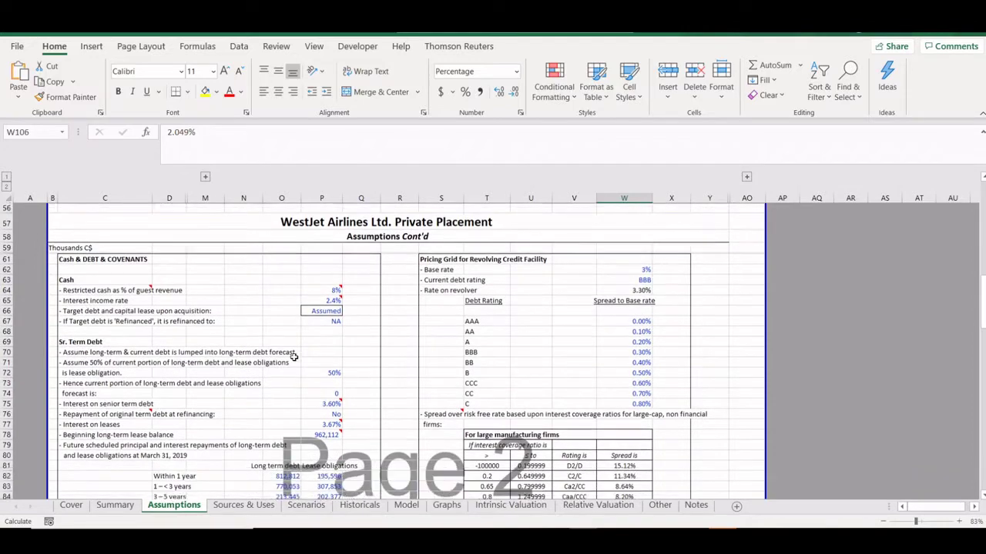
scroll(293, 357, "down", 1)
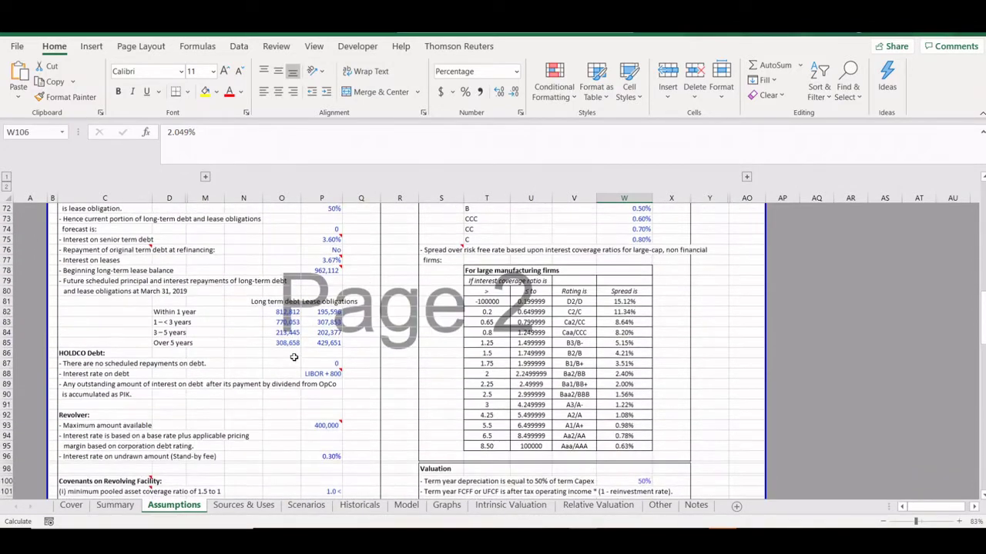
scroll(293, 357, "down", 7)
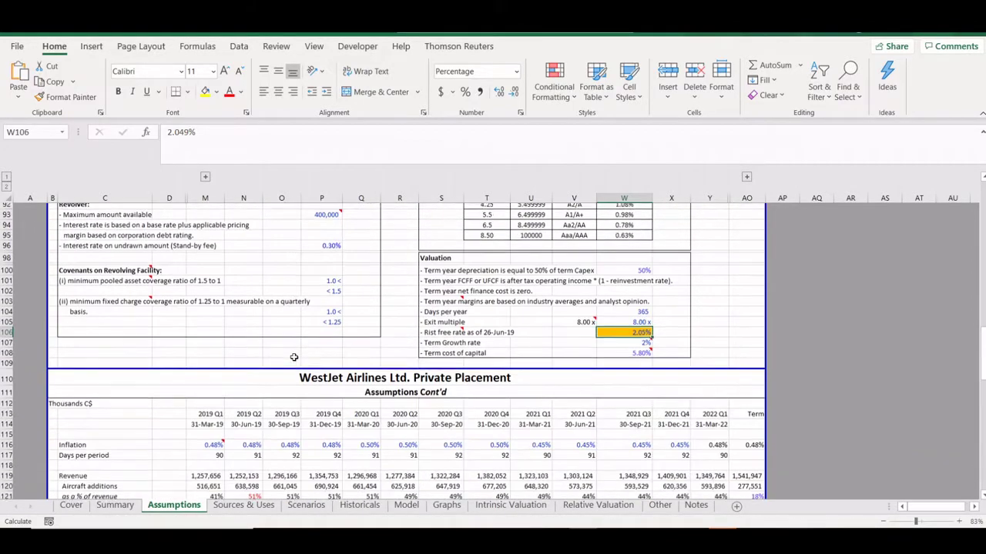
scroll(294, 358, "down", 4)
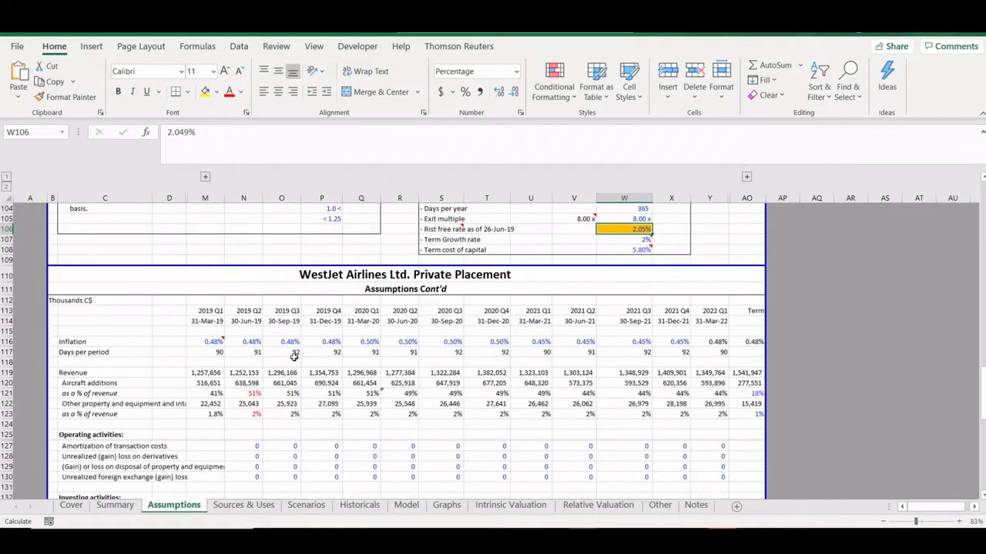
scroll(294, 357, "down", 4)
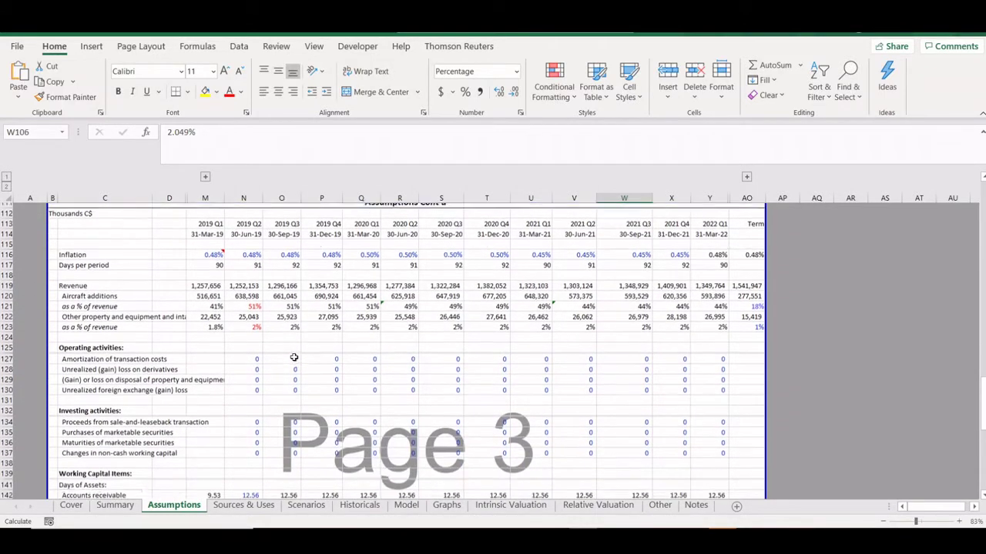
scroll(293, 357, "down", 3)
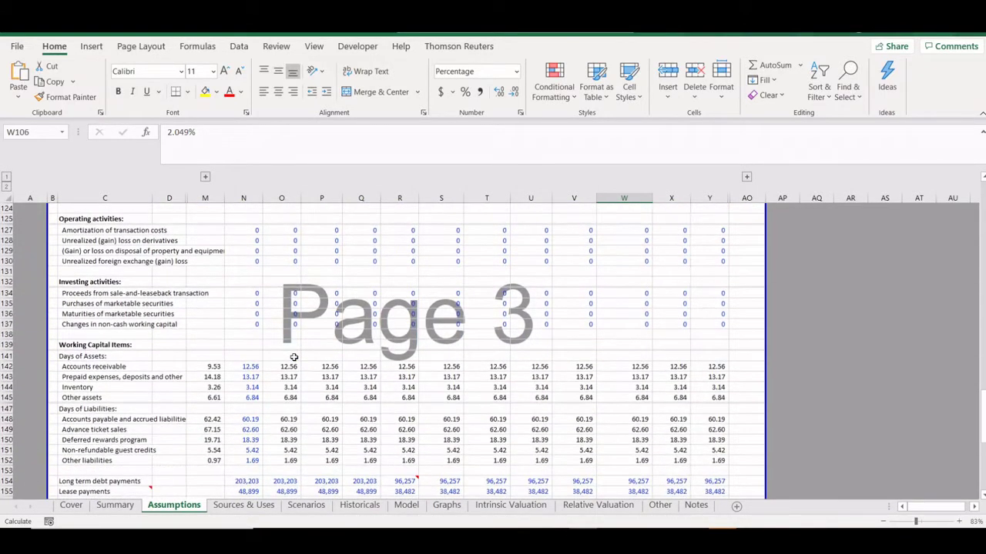
Examine the Sources & Uses sheet's purchase price approaches, implied multiples, and OPCO and HOLDCO sources of capital.
key("ctrl+Page_Up")
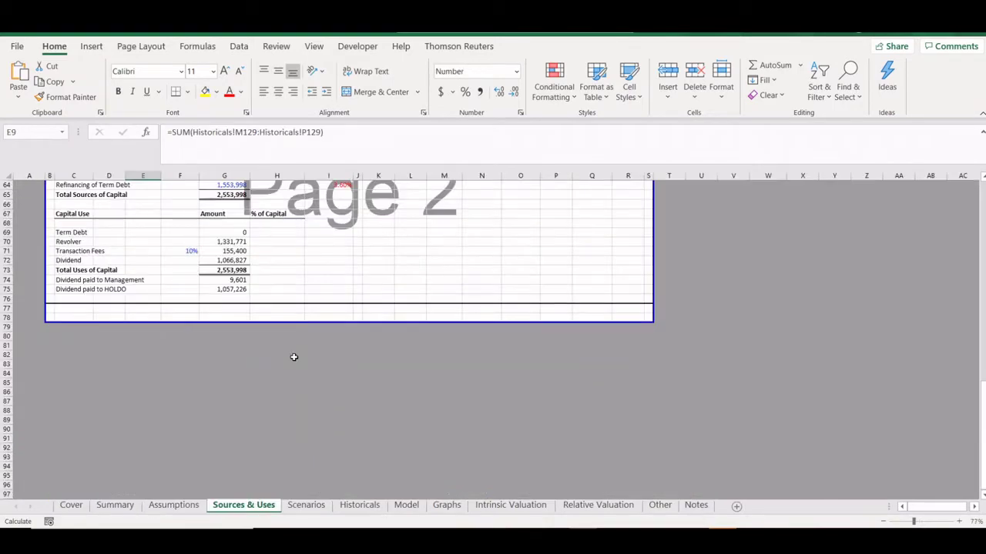
scroll(294, 357, "up", 16)
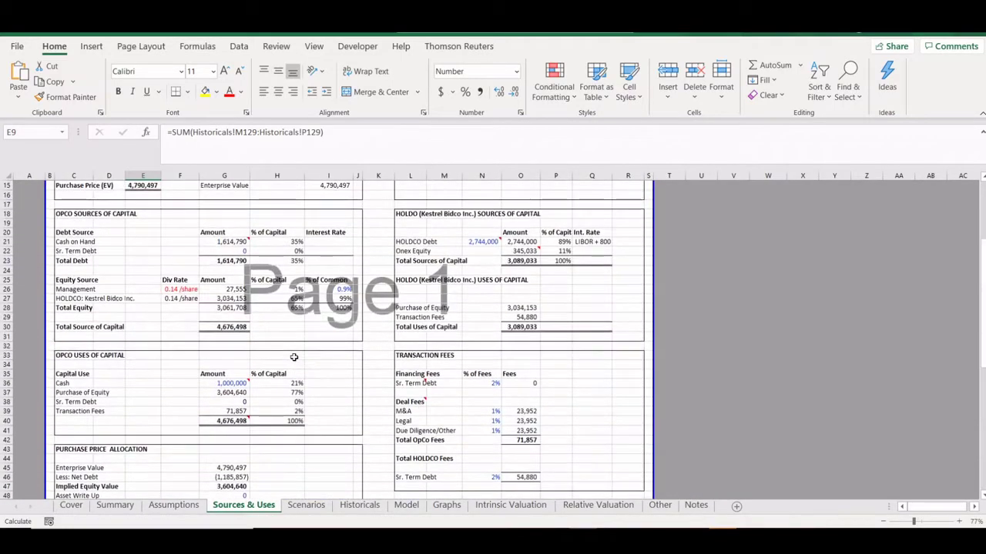
scroll(293, 357, "up", 5)
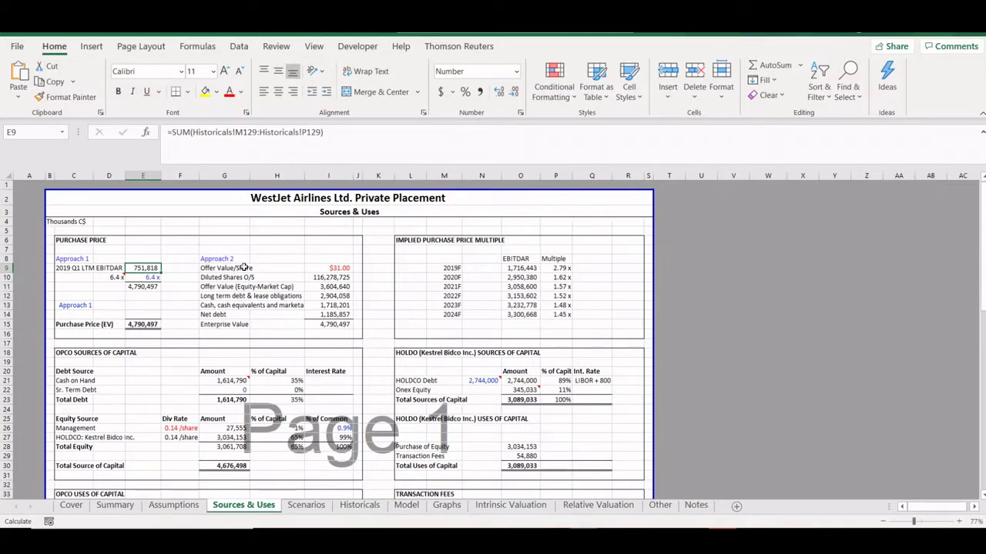
scroll(317, 394, "down", 4)
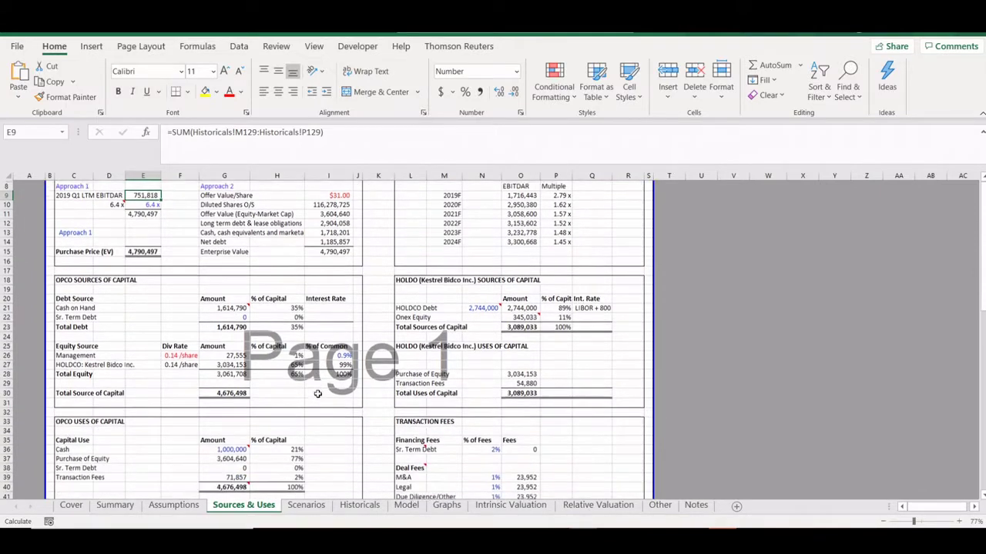
scroll(317, 393, "down", 1)
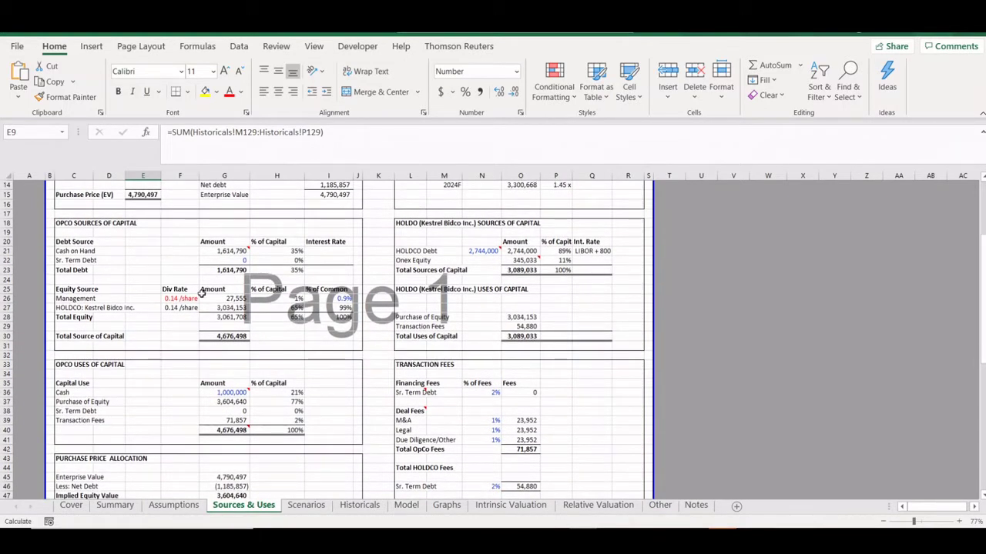
scroll(143, 377, "up", 3)
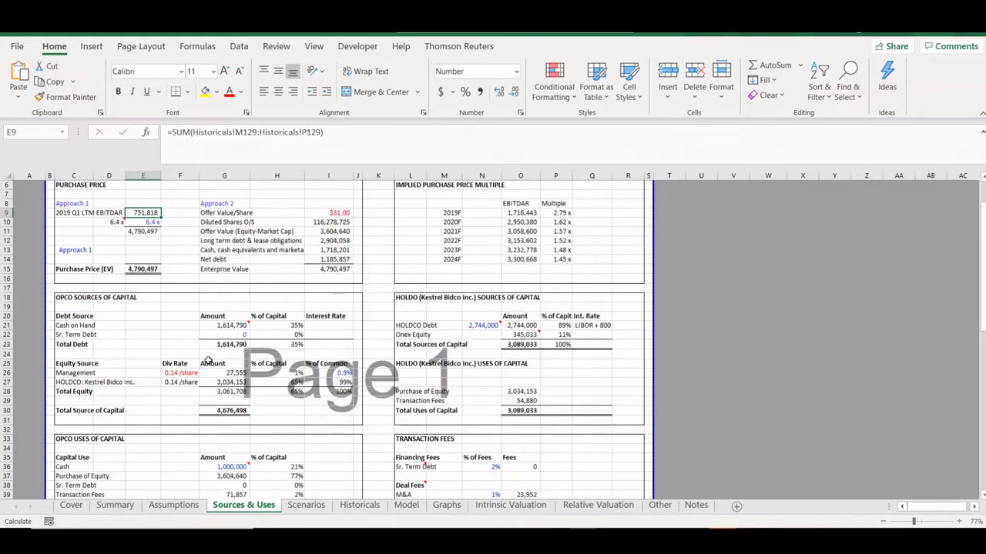
Examine the OPCO uses of capital, transaction fees, purchase price allocation and the debt refinancing page of Sources & Uses.
scroll(501, 403, "down", 10)
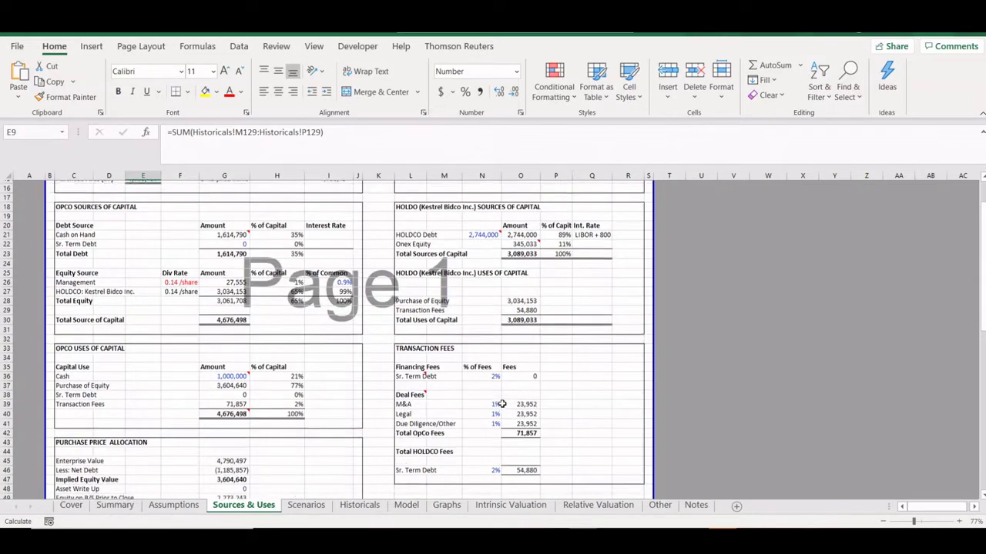
scroll(501, 404, "down", 3)
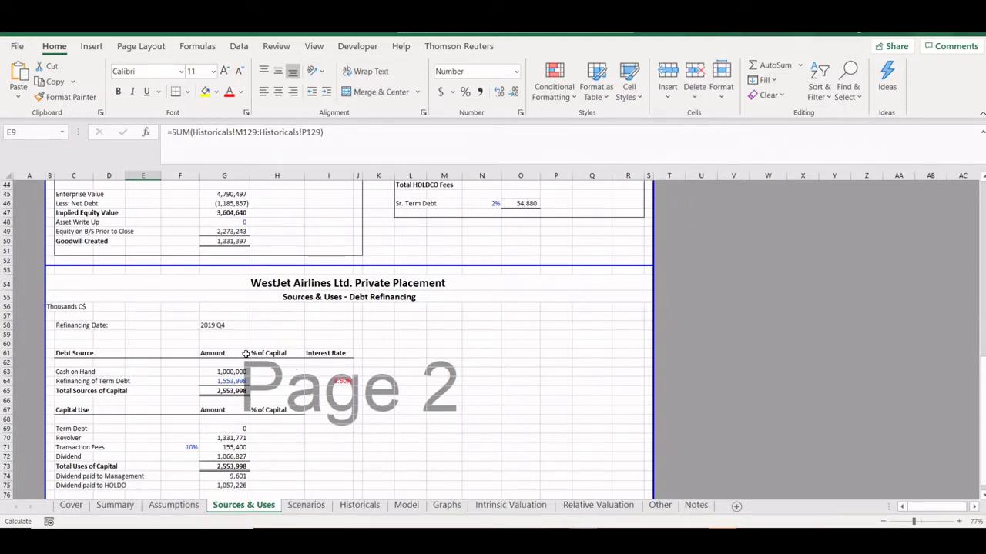
scroll(246, 354, "down", 2)
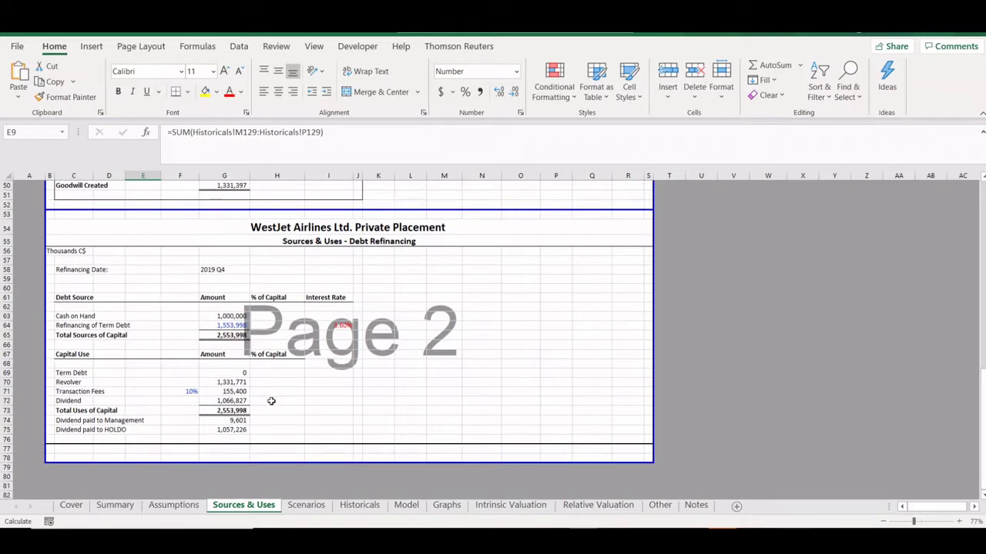
Open the Scenarios sheet and review the base, best and worst cases for inflation, fuel cost and passenger revenue.
key("ctrl+Page_Down")
key("ctrl+q")
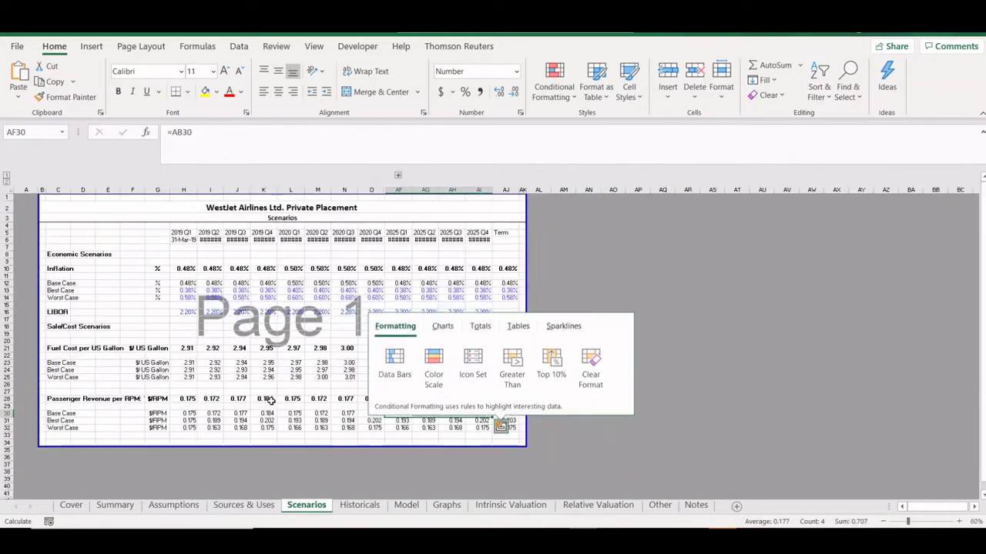
left_click(66, 285)
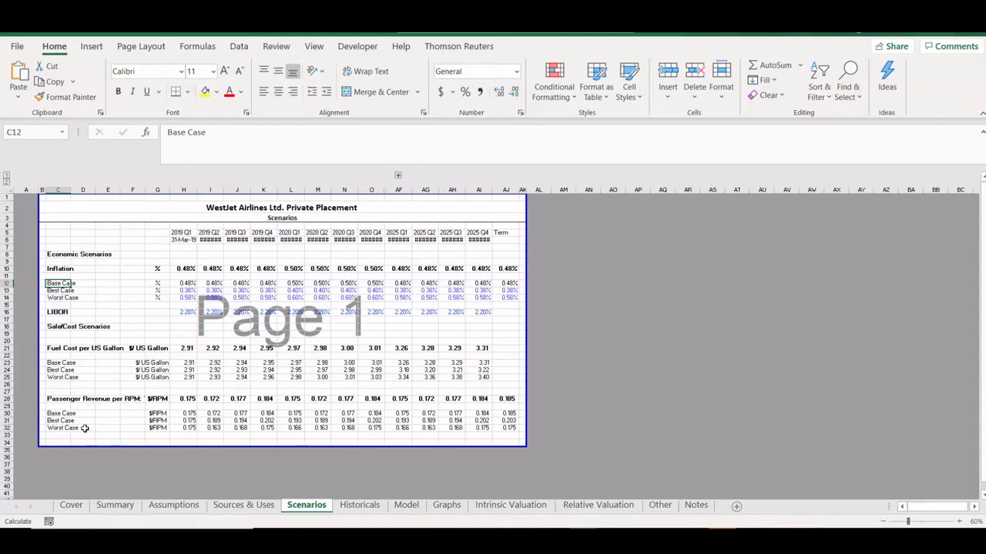
Go through the Historicals sheet's operating data, income statement, EBITDAR, cash flow statement and balance sheet.
key("ctrl+Page_Down")
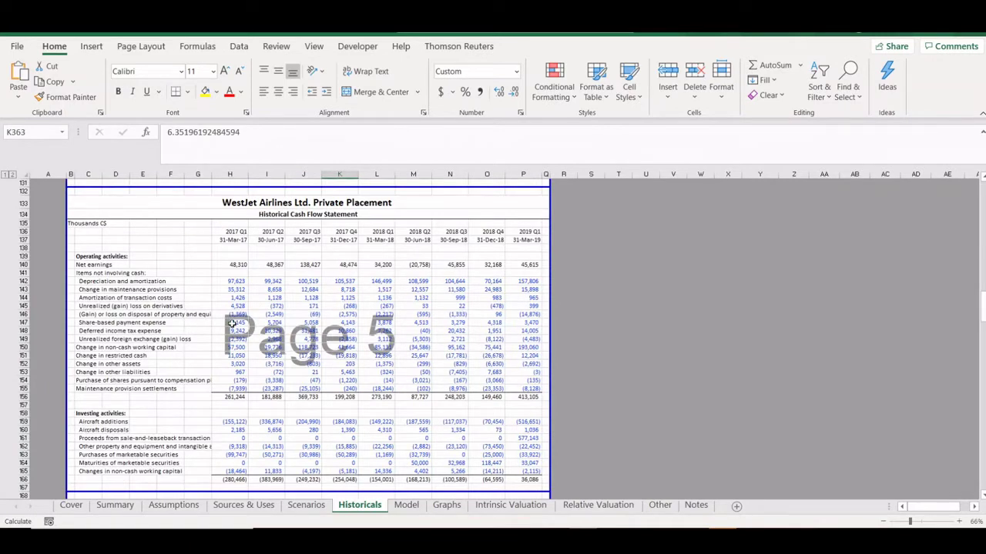
scroll(231, 324, "up", 20)
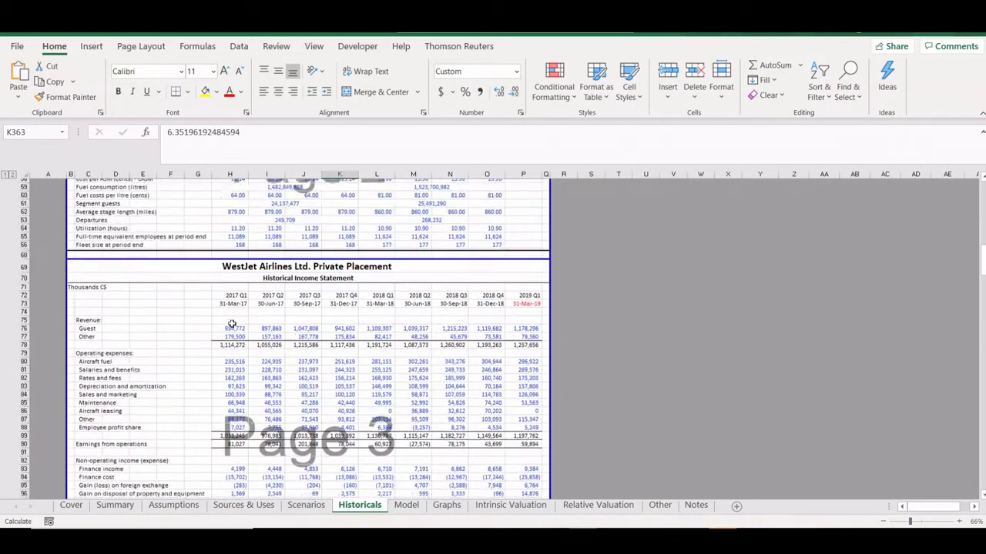
scroll(232, 324, "up", 4)
scroll(232, 324, "down", 8)
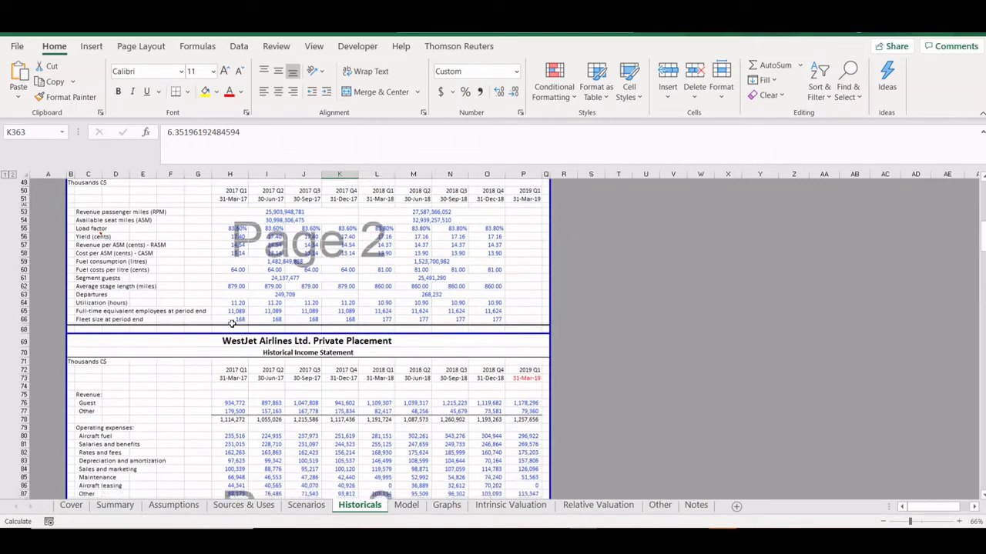
scroll(231, 324, "down", 9)
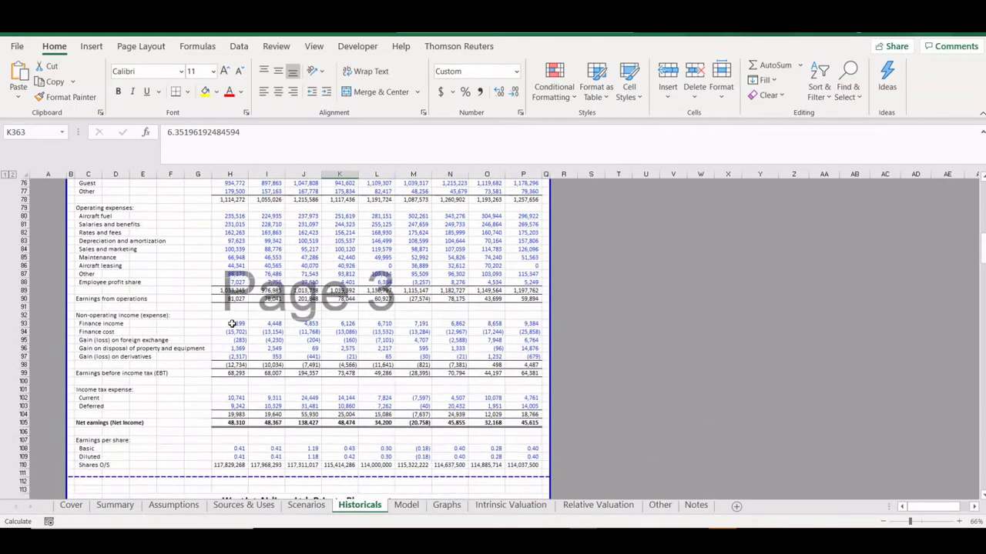
scroll(232, 324, "down", 9)
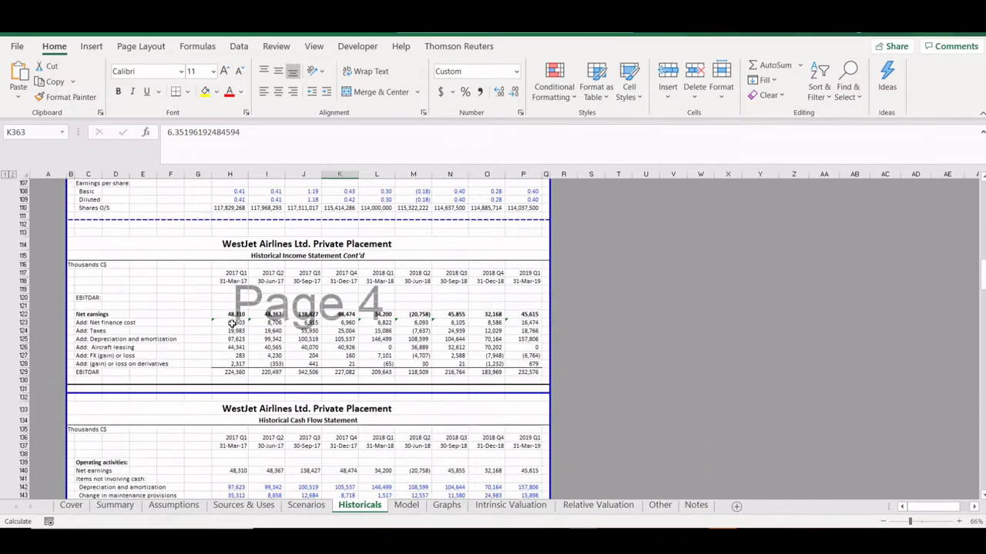
scroll(232, 324, "down", 20)
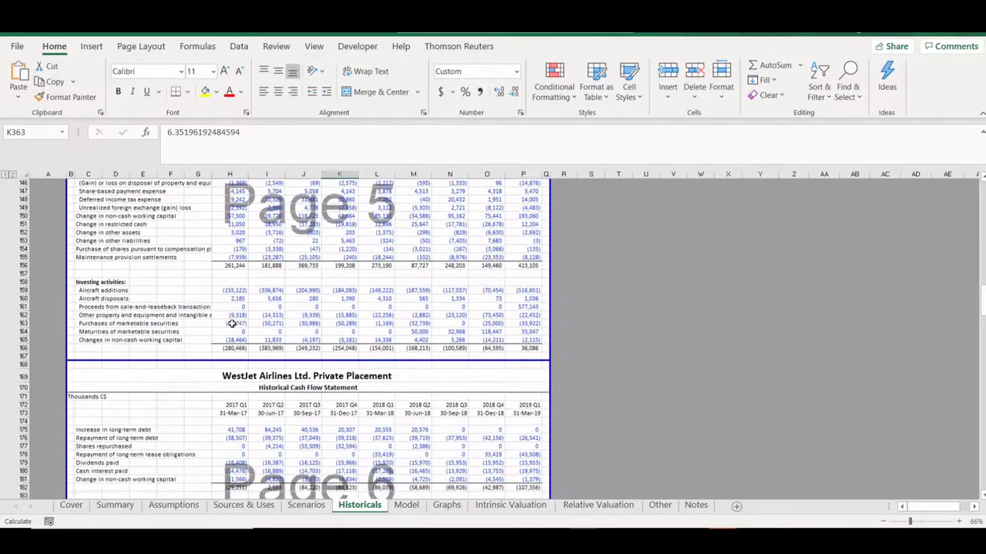
scroll(232, 324, "down", 12)
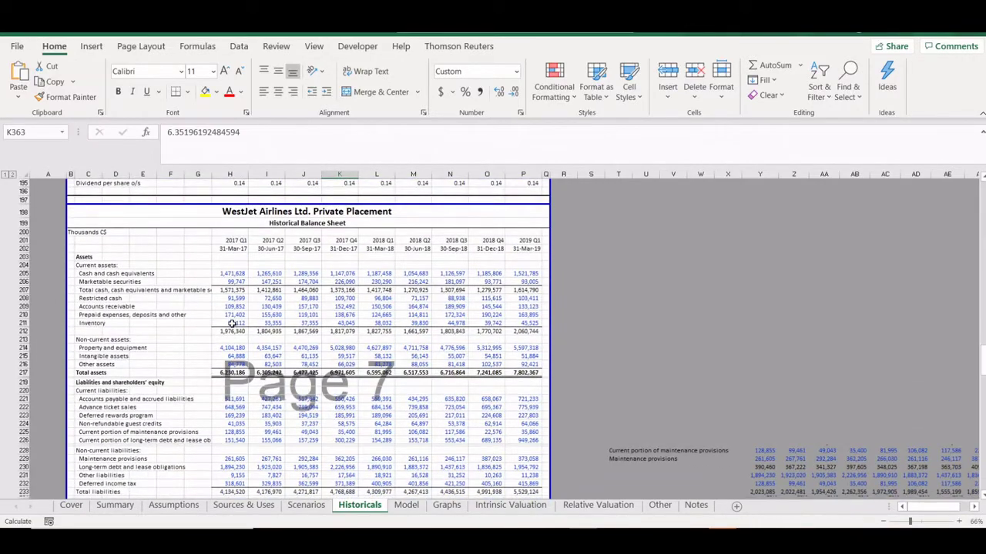
Examine the historical credit statistics on earnings quality, cash flow quality, operating efficiency, balance sheet quality and valuation risk.
scroll(232, 324, "down", 20)
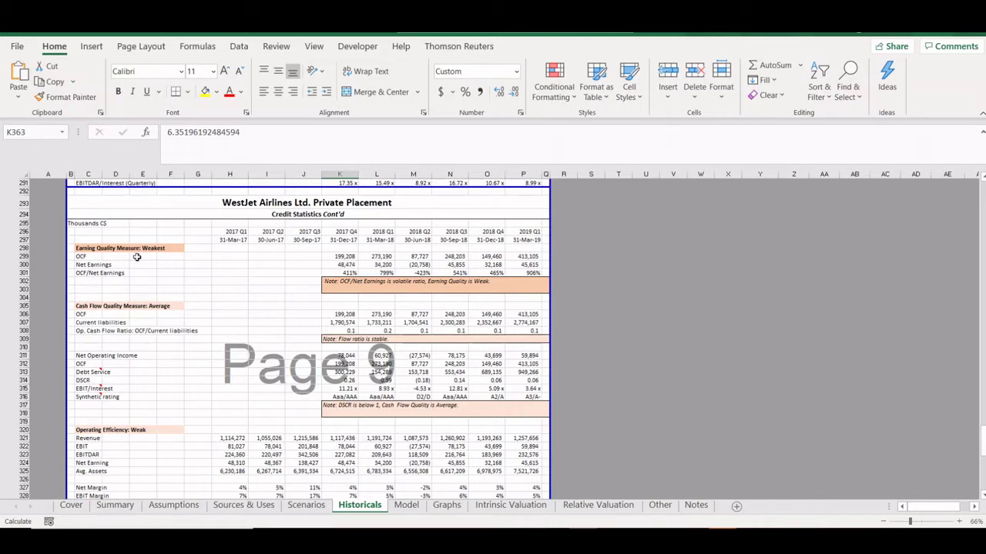
scroll(212, 313, "down", 3)
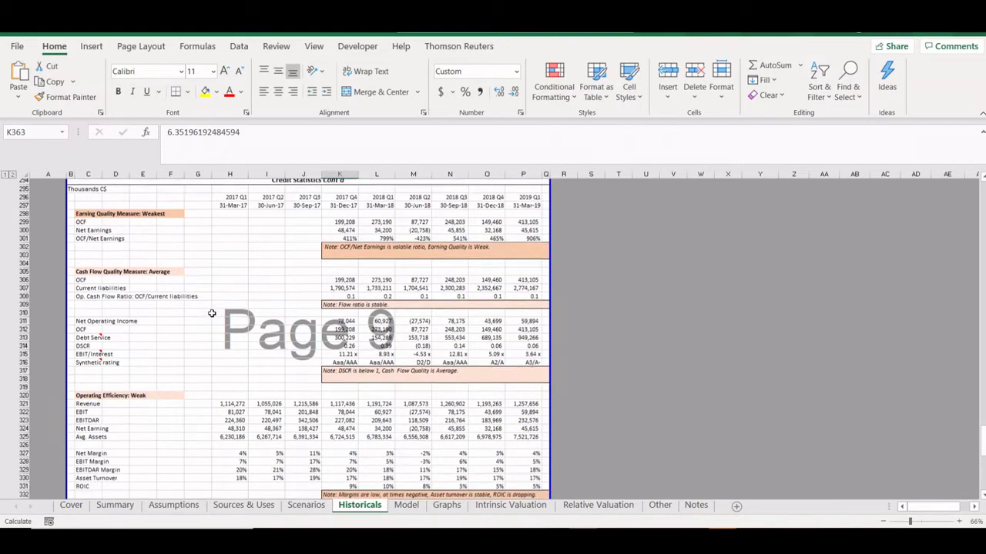
scroll(211, 313, "down", 10)
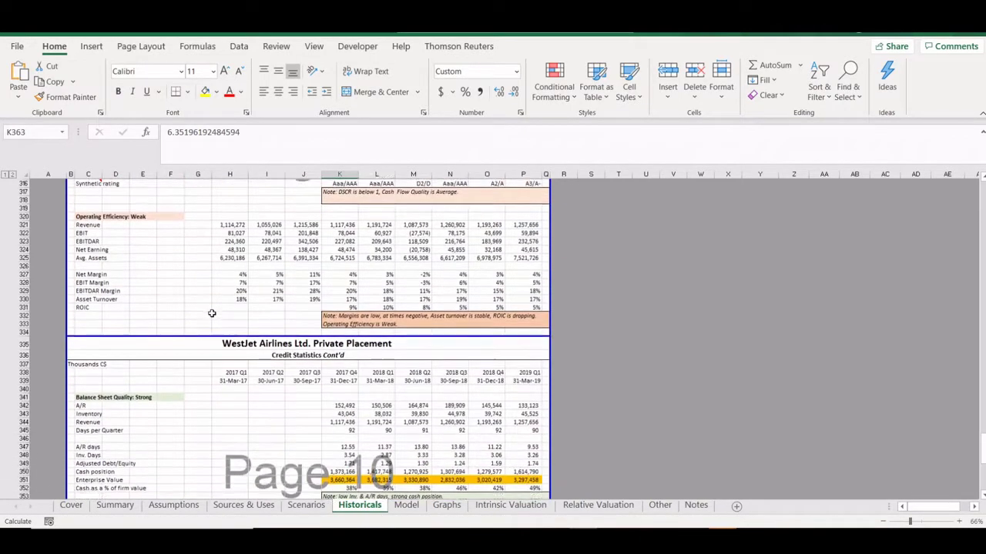
scroll(212, 313, "down", 1)
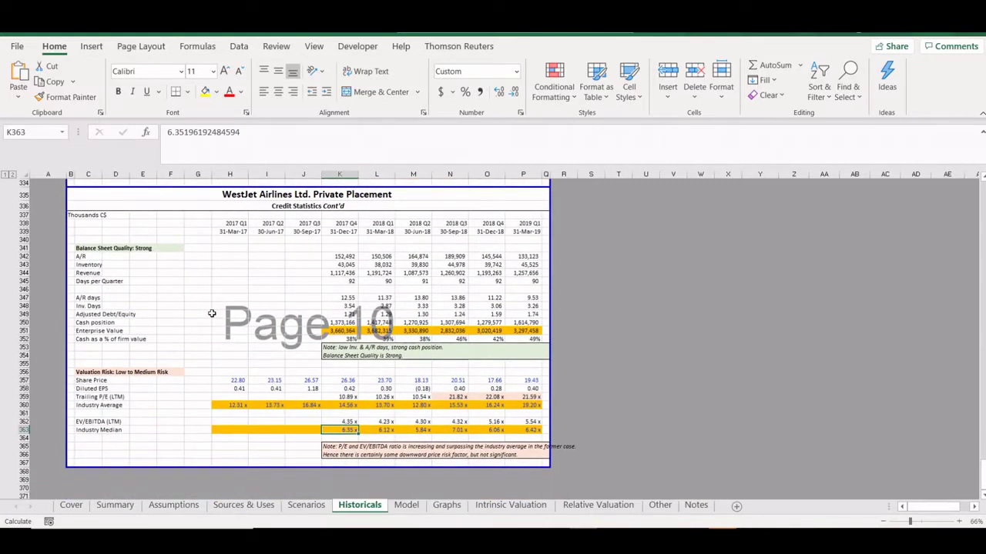
Open the Model sheet and review it from the revenue and cost schedules through the projected income statement and balance sheet.
key("ctrl+Page_Down")
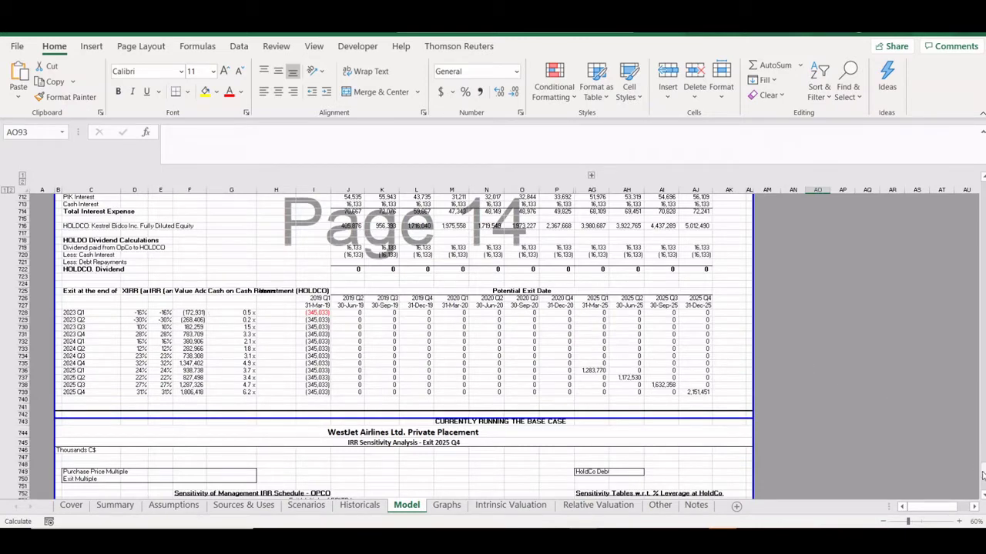
left_click_drag(983, 460, 978, 191)
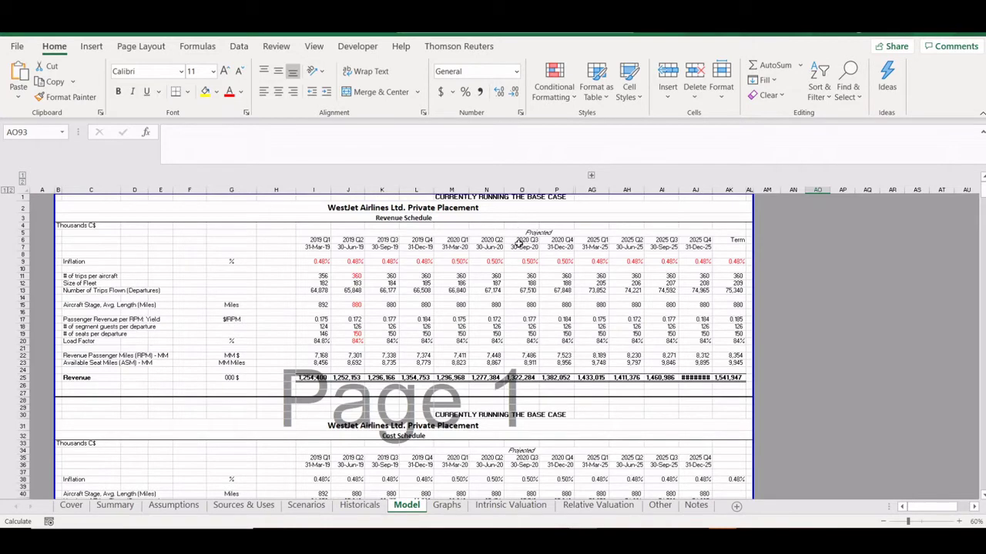
scroll(565, 352, "down", 5)
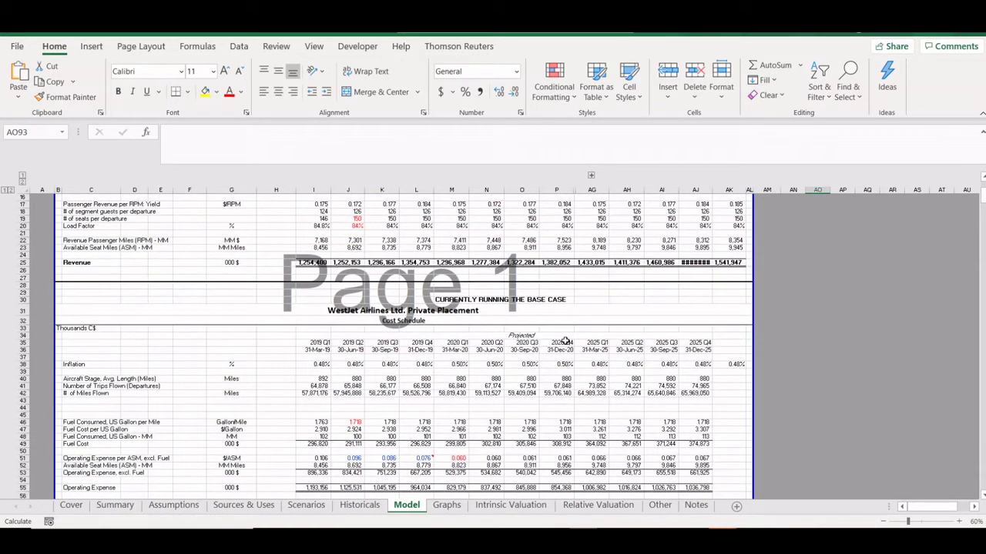
scroll(565, 341, "down", 11)
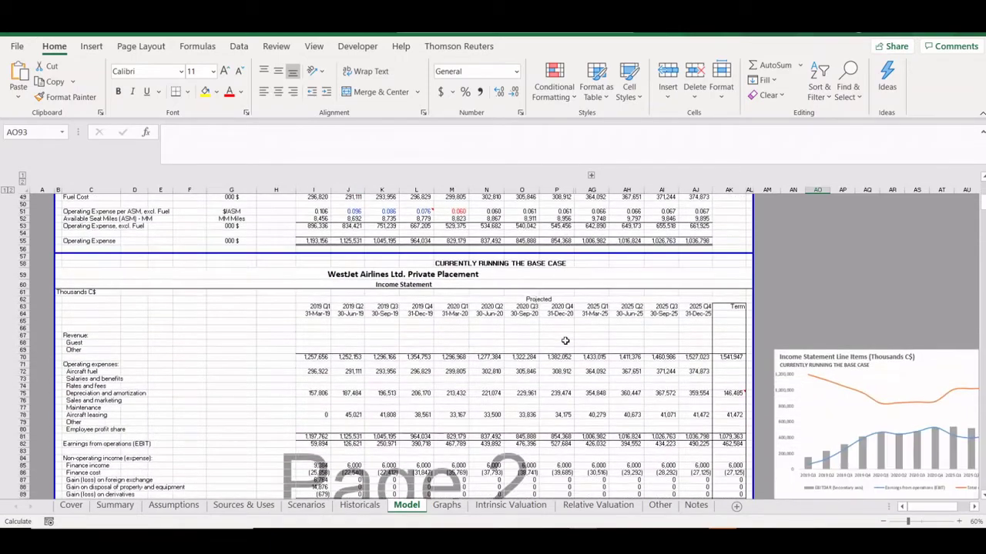
scroll(565, 341, "down", 17)
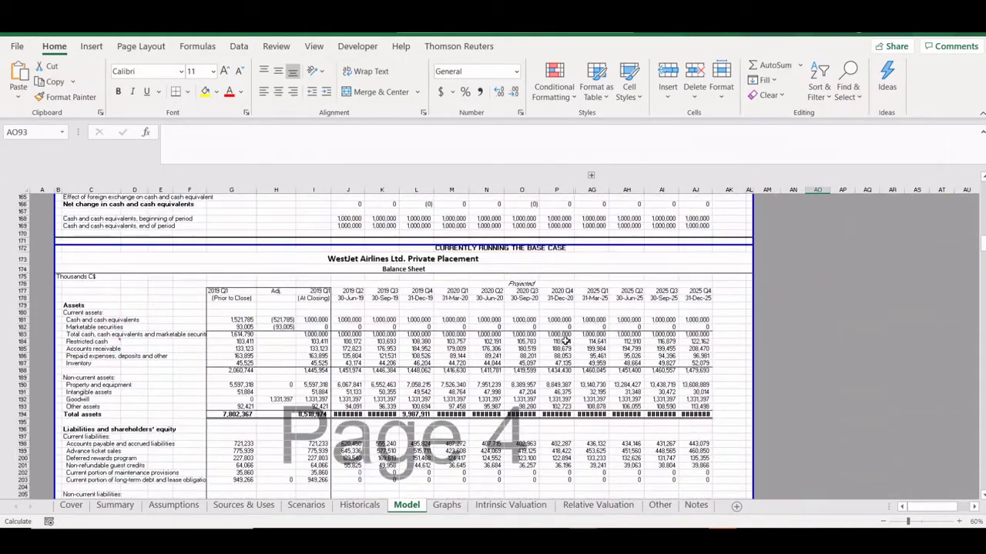
scroll(565, 341, "down", 6)
Examine the Model sheet's working capital, tax, lease, debt and interest, and shareholder's equity schedules.
scroll(566, 341, "down", 1)
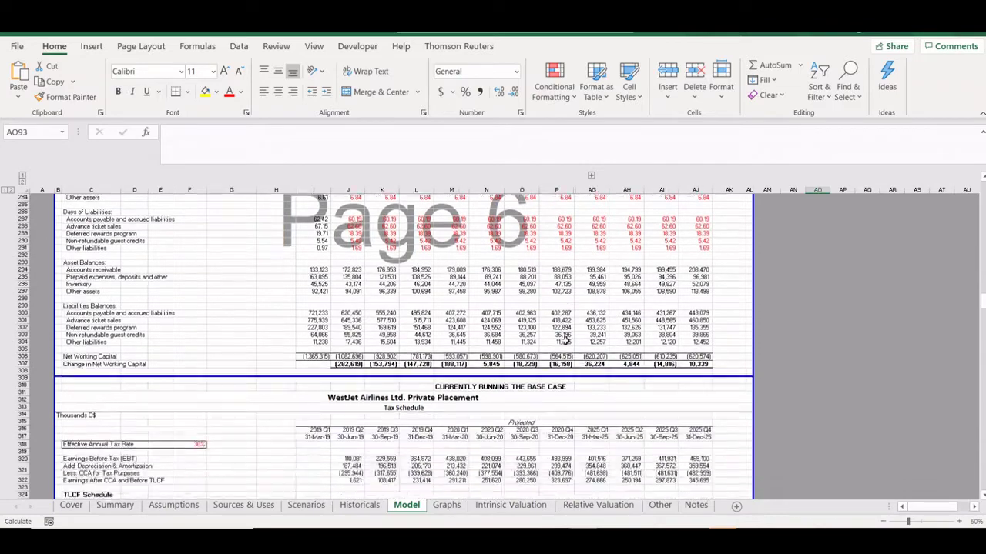
scroll(565, 341, "down", 6)
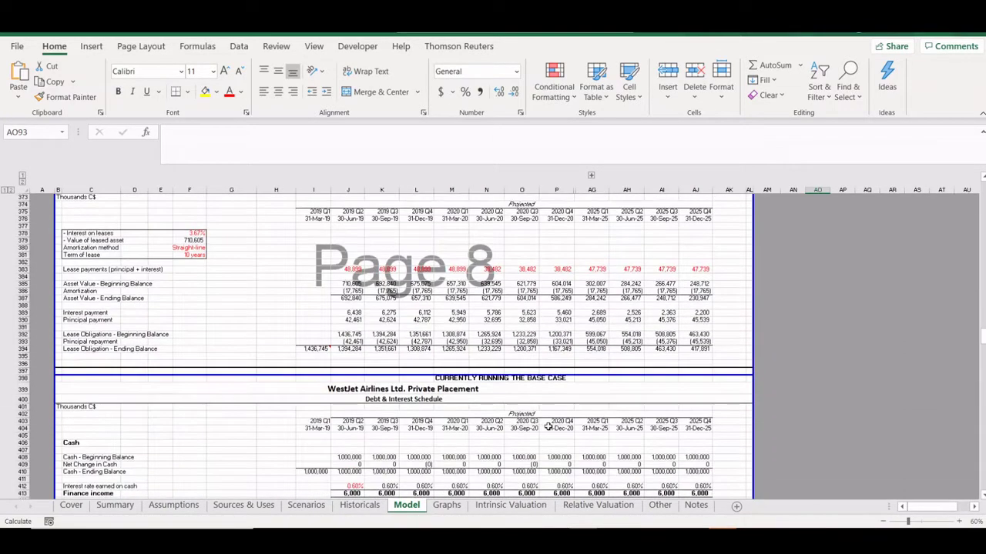
scroll(547, 426, "down", 5)
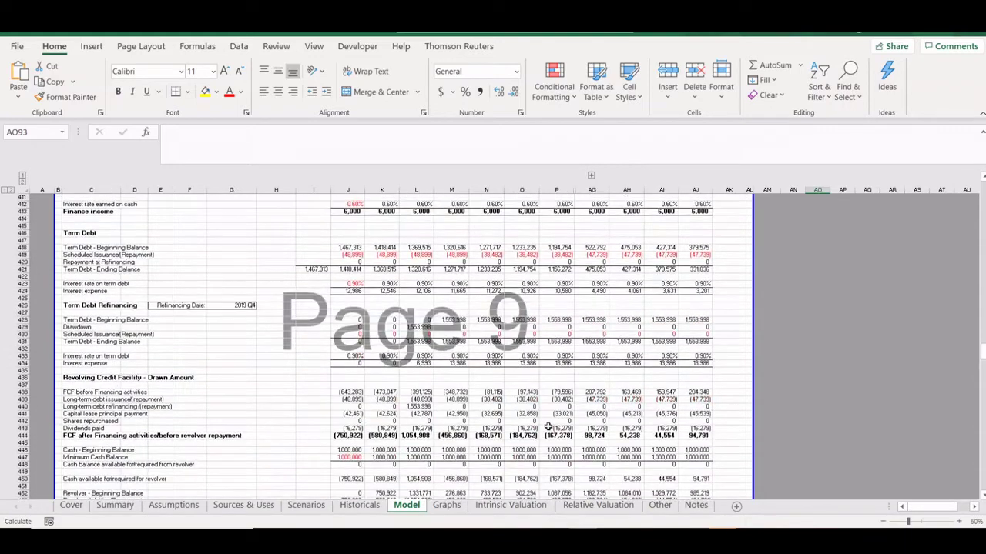
scroll(547, 426, "up", 1)
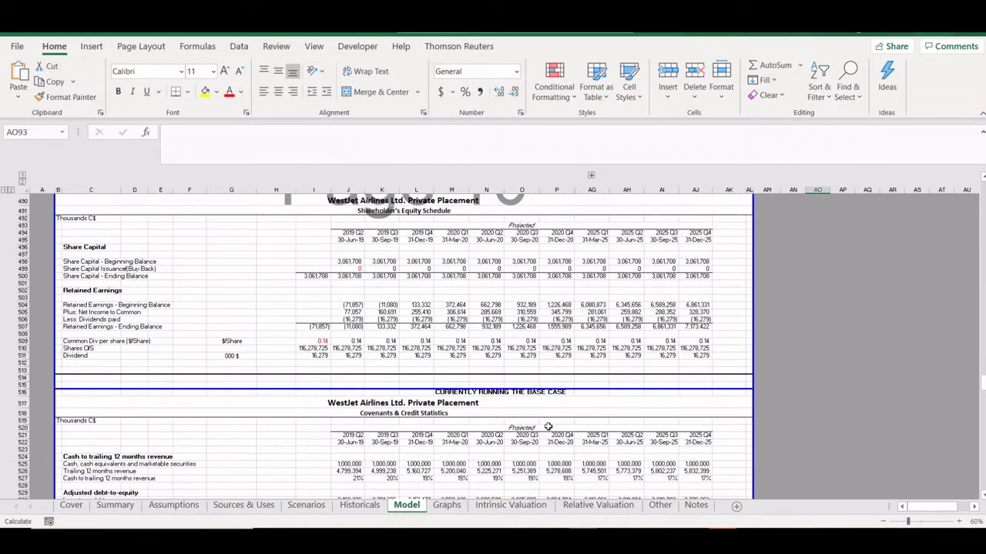
Examine the Model sheet's covenants and credit statistics, base case ratio summary and OPCO IRR schedule.
scroll(548, 426, "down", 9)
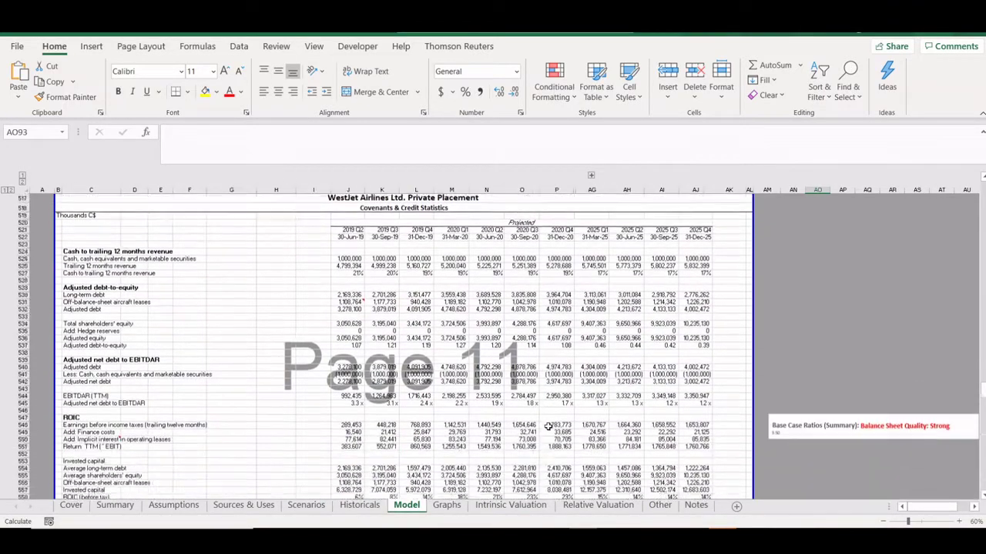
scroll(548, 427, "down", 14)
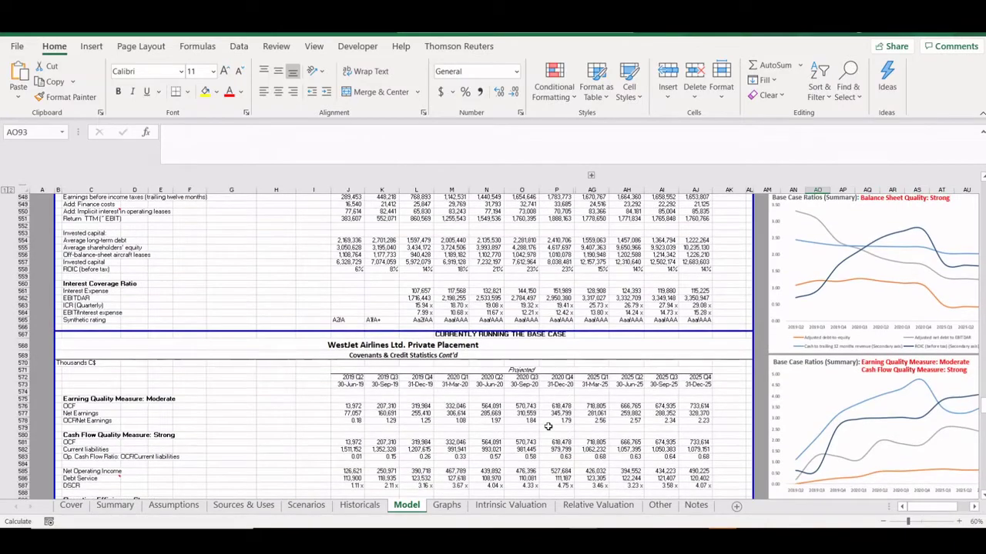
scroll(547, 426, "down", 17)
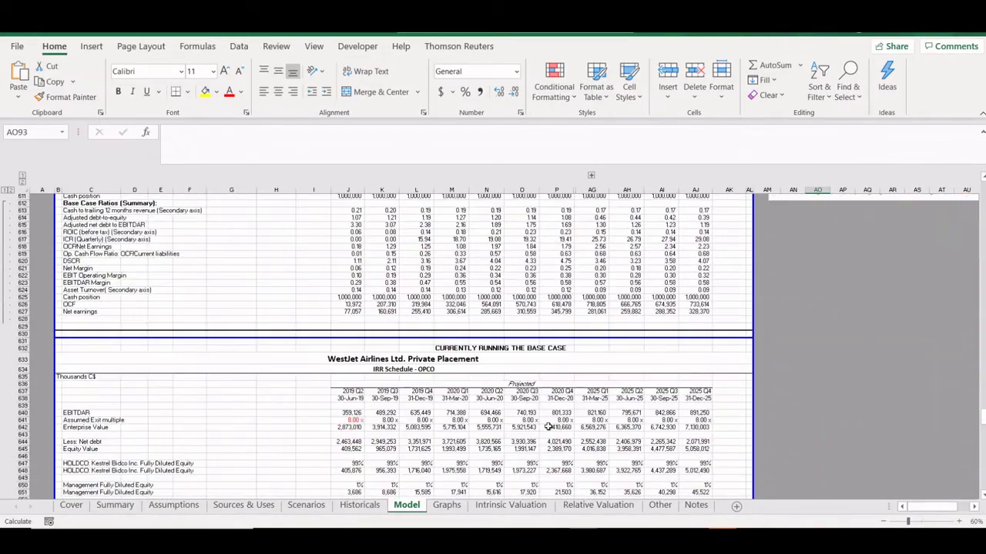
scroll(548, 426, "down", 15)
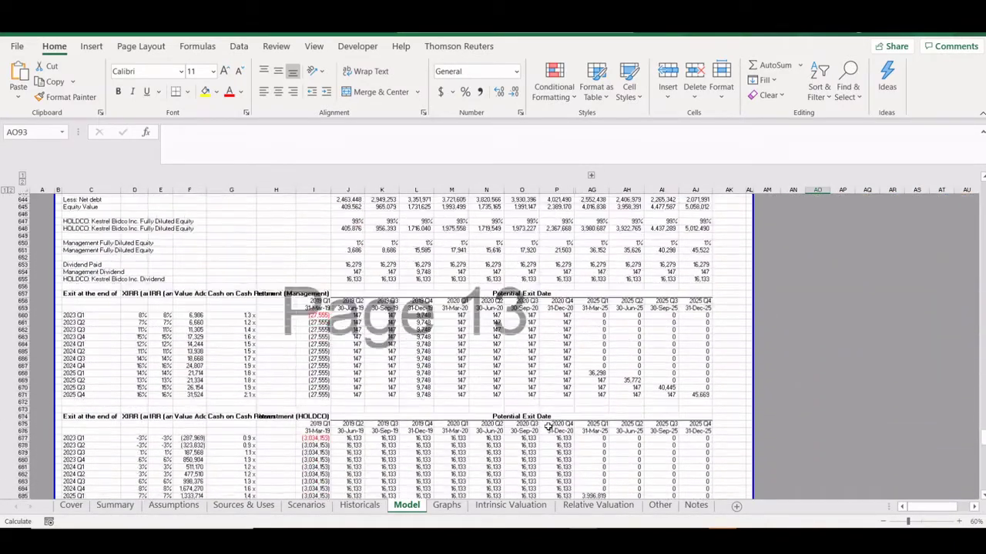
Examine the Model sheet's management and HOLDCO exit return schedules and the IRR sensitivity analysis for a 2025 Q4 exit.
scroll(548, 427, "down", 10)
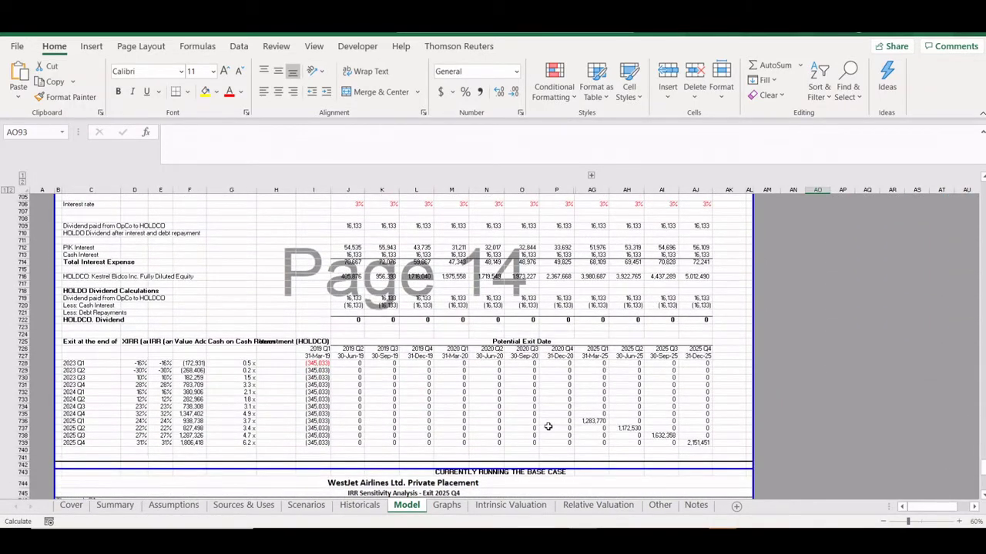
scroll(548, 427, "down", 6)
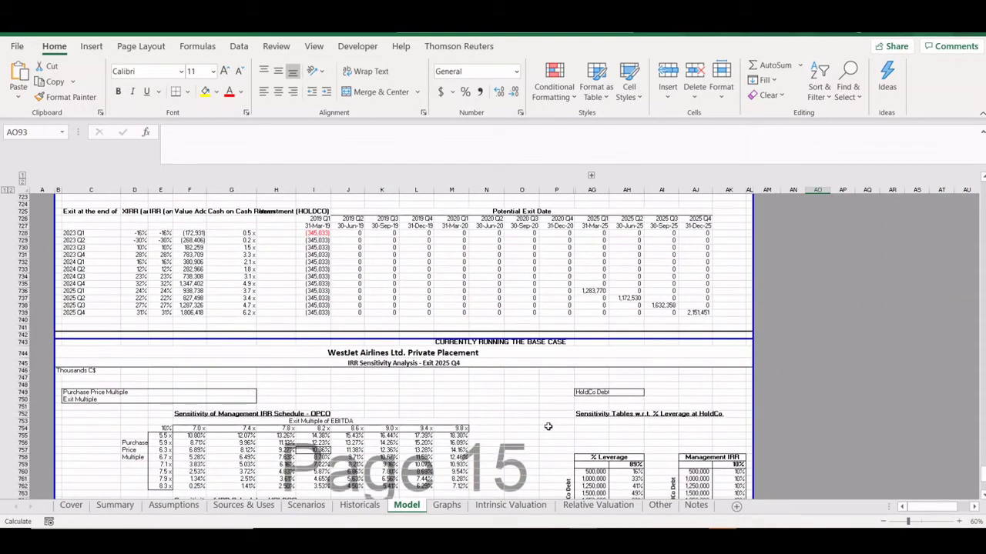
scroll(547, 426, "down", 5)
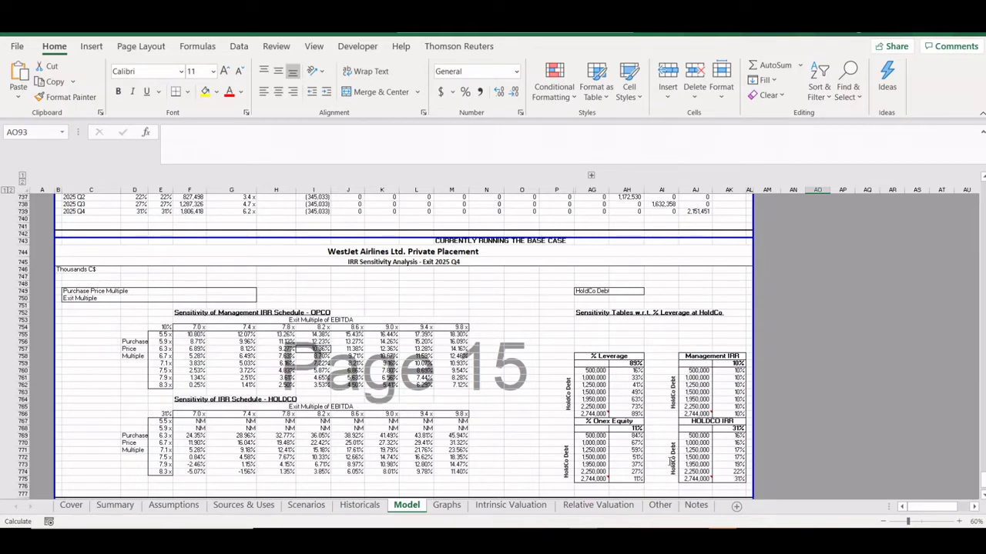
Open the Graphs sheet and review the forecasted performance, internal rate of return and base case ratio charts.
key("ctrl+Page_Down")
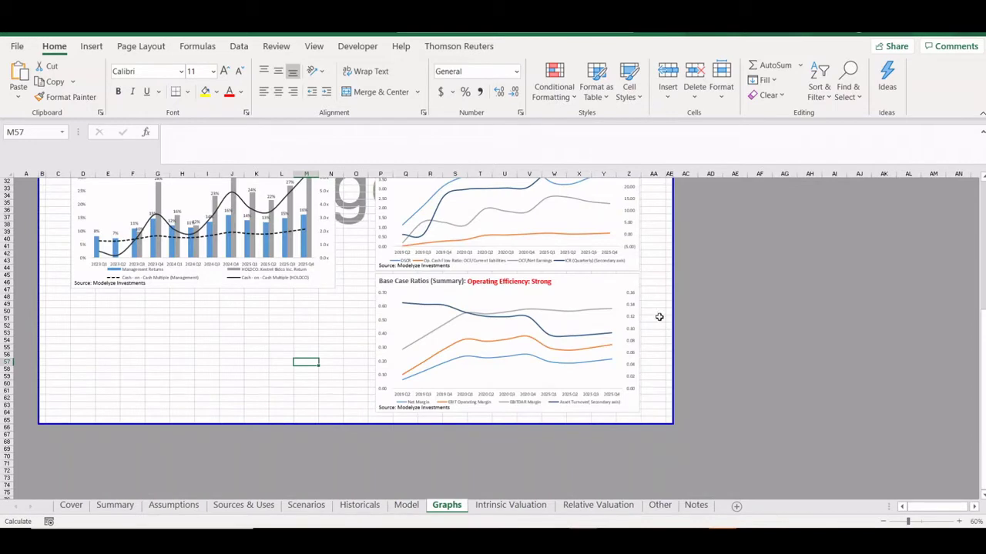
scroll(659, 315, "up", 10)
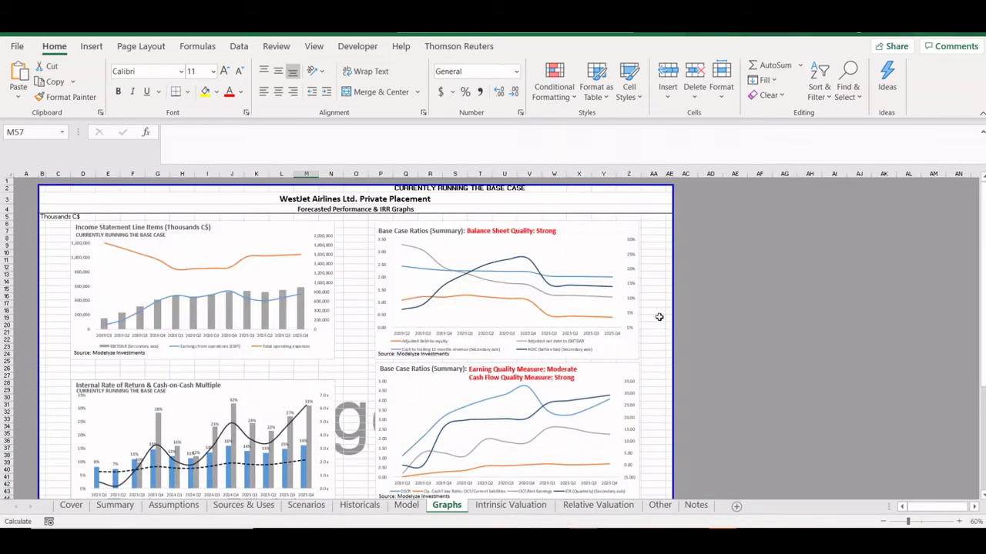
scroll(659, 316, "down", 5)
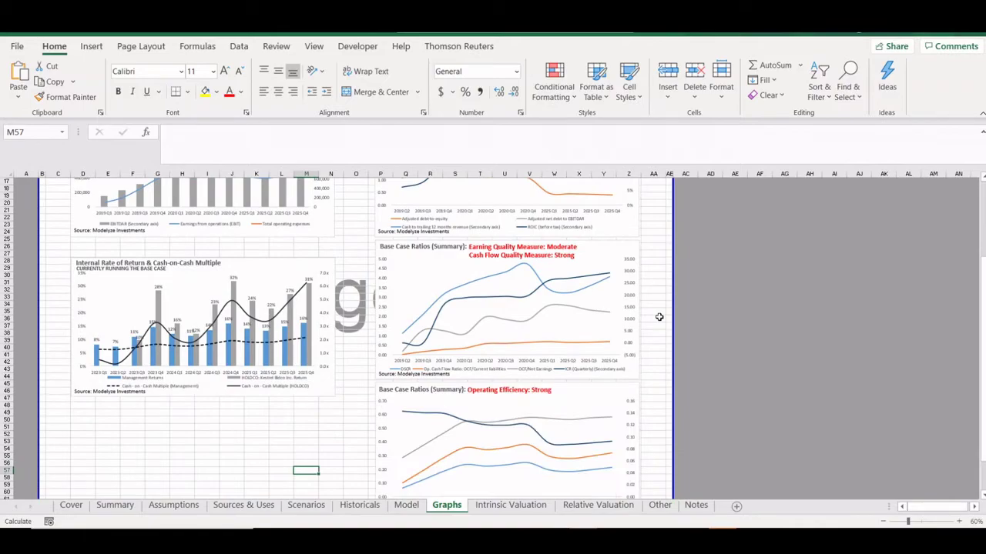
Open the Intrinsic Valuation sheet and review its tax loss and UFCF schedules, cost of capital and enterprise value sensitivity tables.
key("ctrl+Page_Down")
scroll(658, 317, "up", 9)
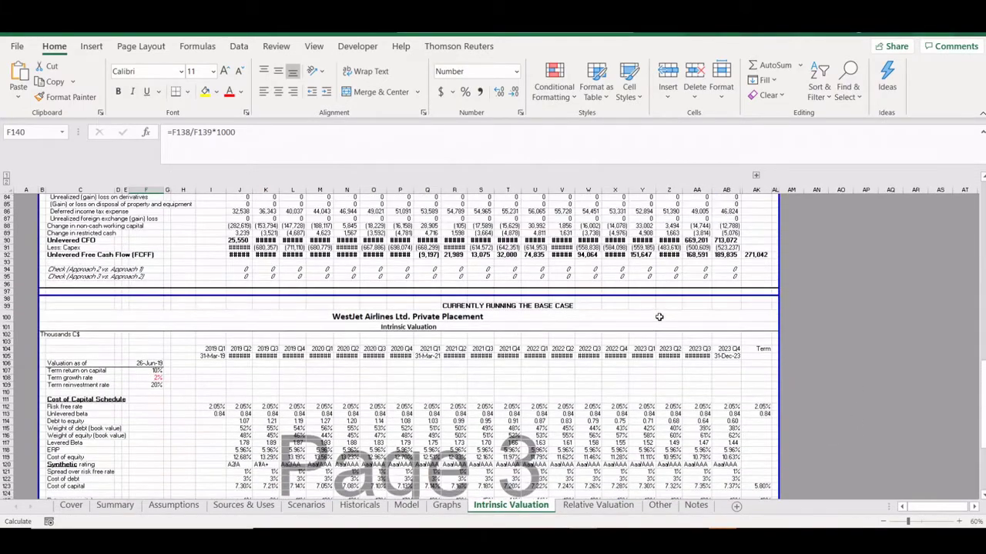
scroll(658, 316, "up", 20)
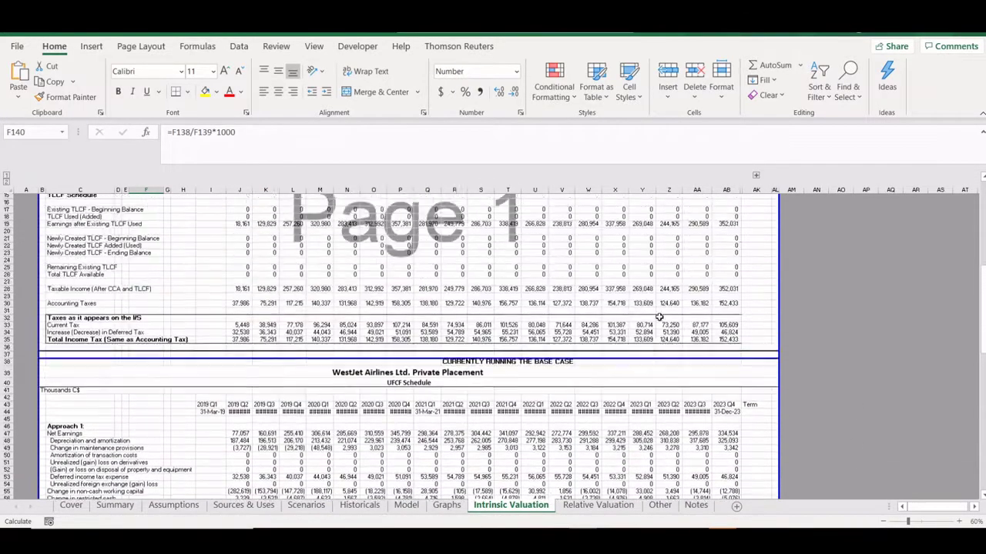
scroll(658, 317, "up", 5)
scroll(658, 316, "down", 3)
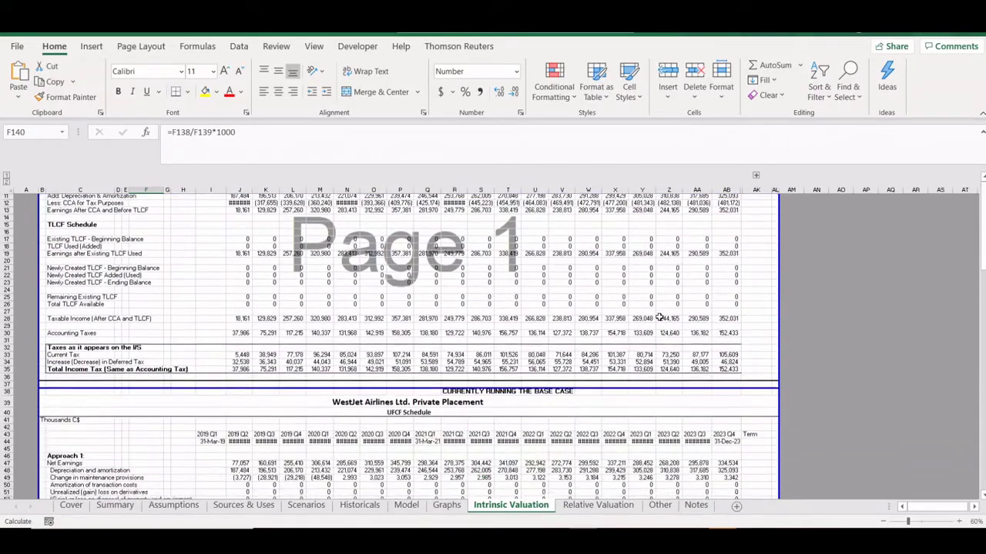
scroll(659, 316, "down", 15)
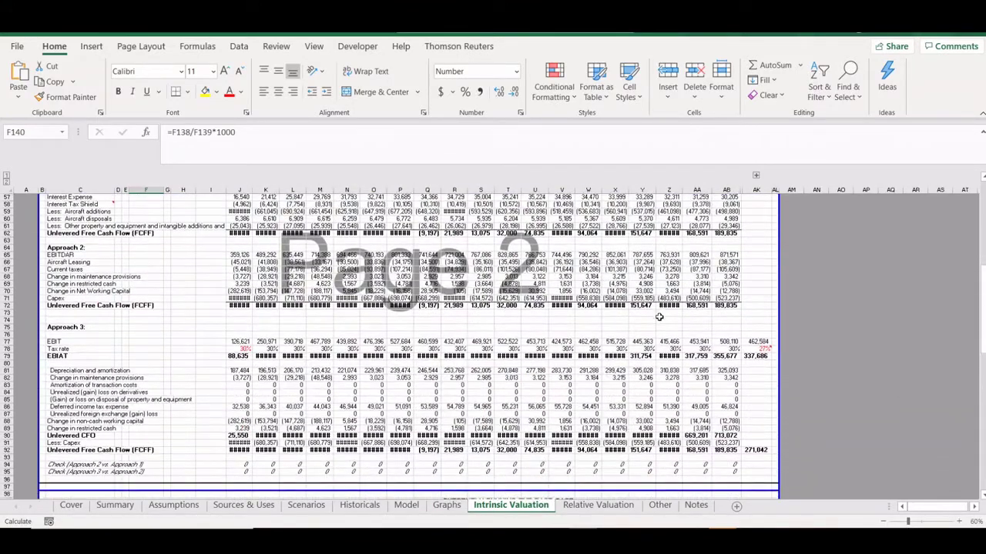
scroll(658, 316, "down", 17)
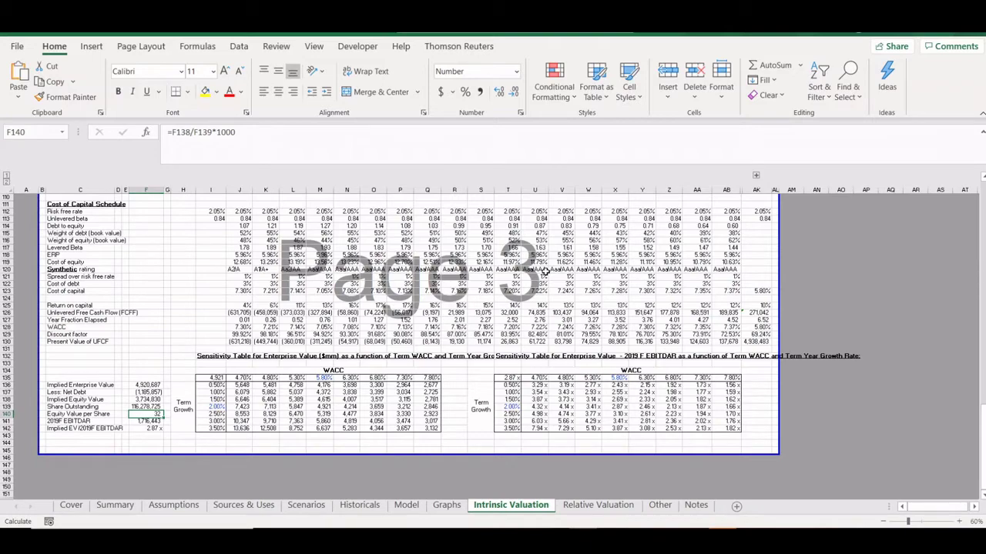
Open the Relative Valuation sheet and review the comparable analyses for LTM and FY1 multiples with their implied share prices.
key("ctrl+Page_Down")
scroll(545, 271, "up", 20)
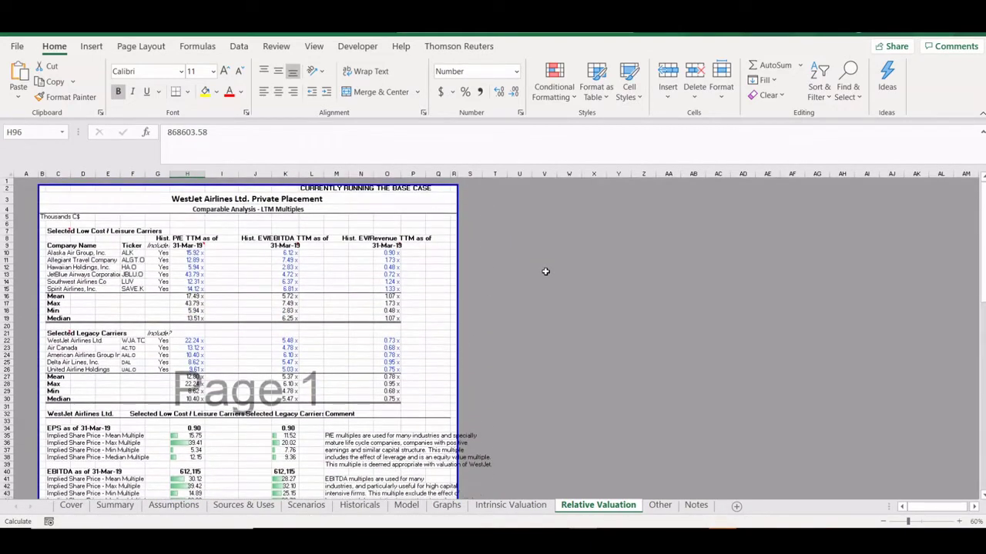
scroll(545, 271, "down", 2)
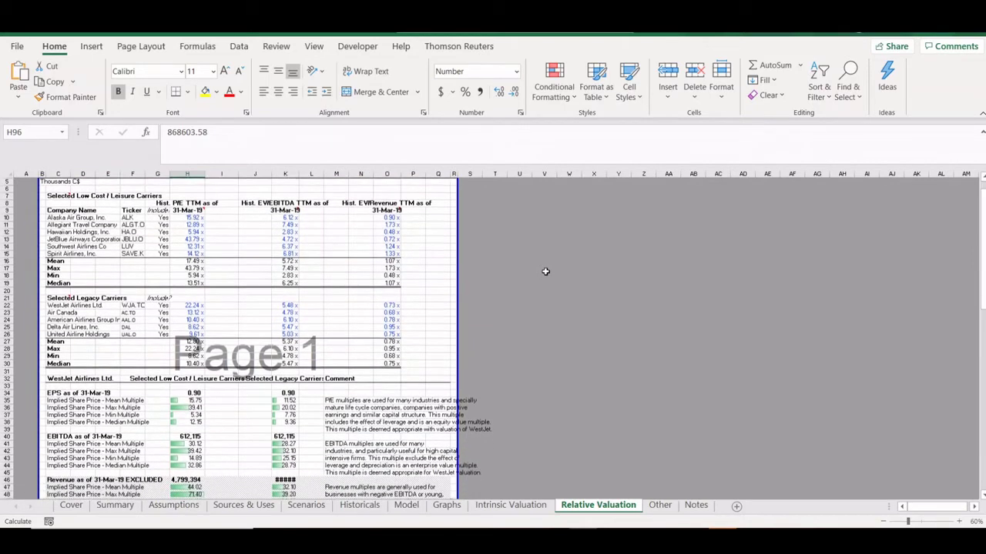
scroll(545, 271, "down", 10)
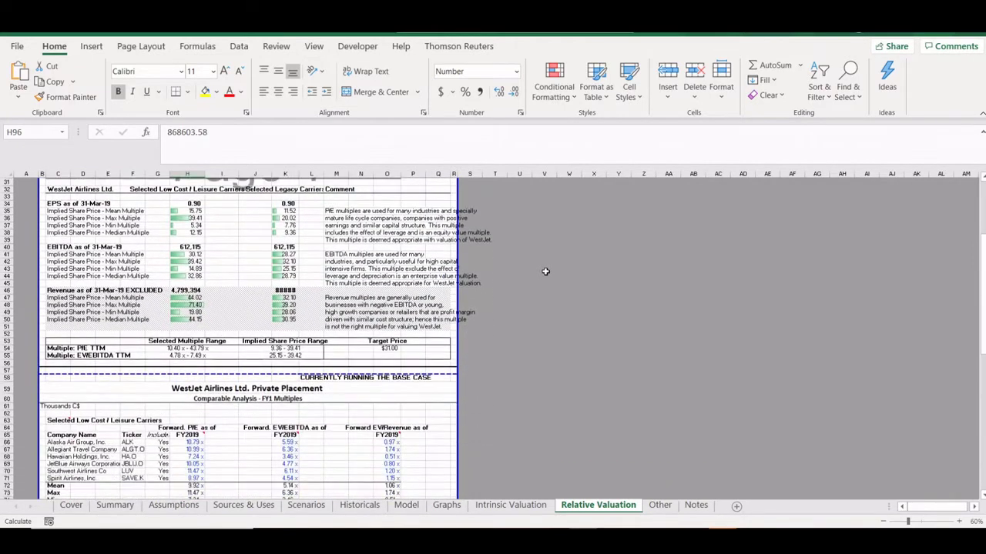
scroll(545, 271, "down", 7)
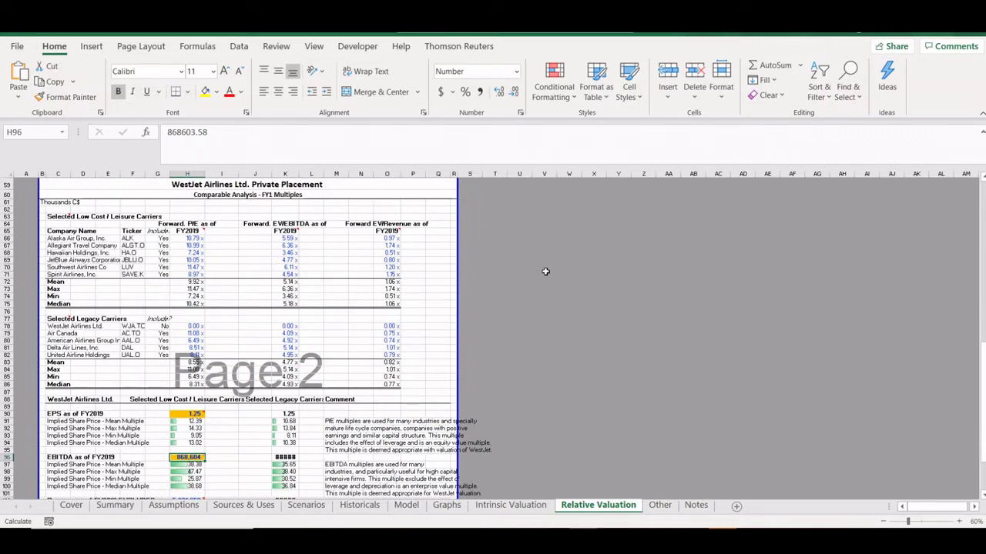
Review the shares outstanding and WACC calculations on the Other sheet, and open the Notes sheet with its resource links.
key("ctrl+Page_Down")
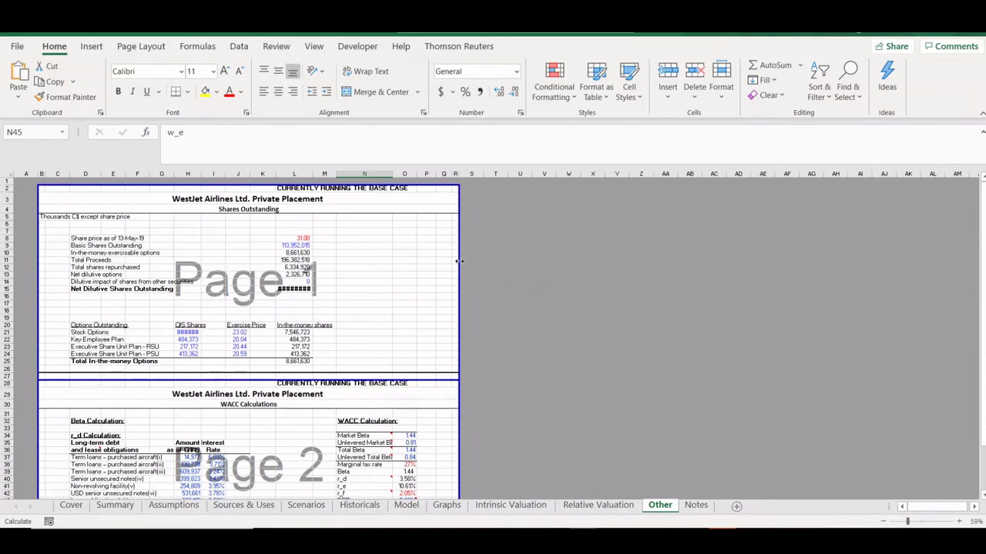
scroll(466, 299, "down", 5)
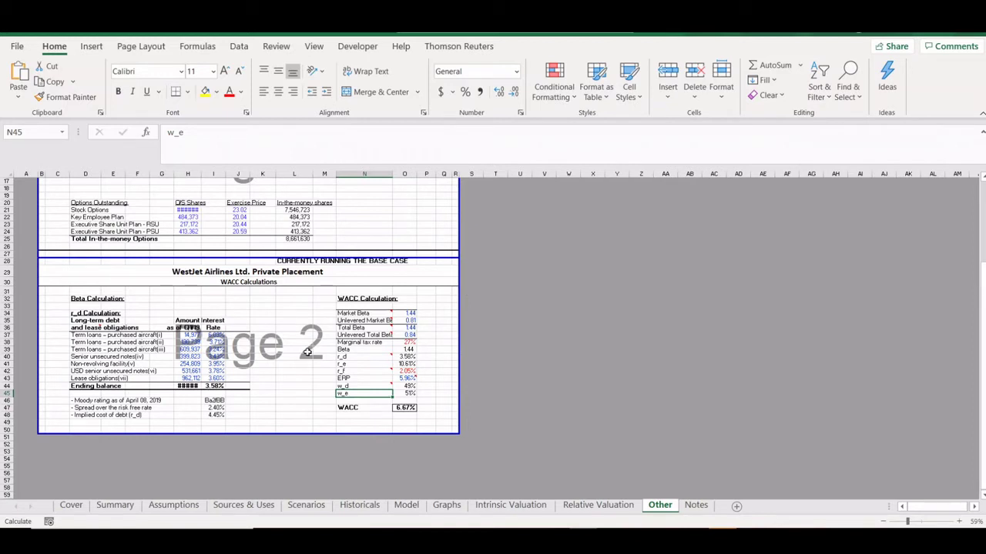
key("ctrl+Page_Down")
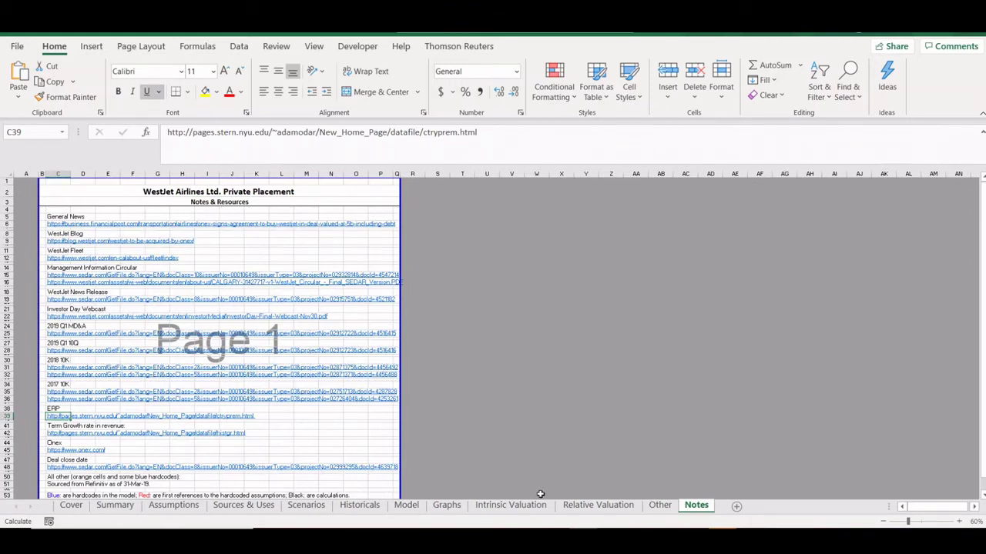
Return from the Notes sheet to the Cover page at the front of the workbook.
key("ctrl+Page_Up")
key("ctrl+Page_Up")
key("ctrl+Page_Up")
key("ctrl+Page_Up")
key("ctrl+Page_Up")
key("ctrl+Page_Up")
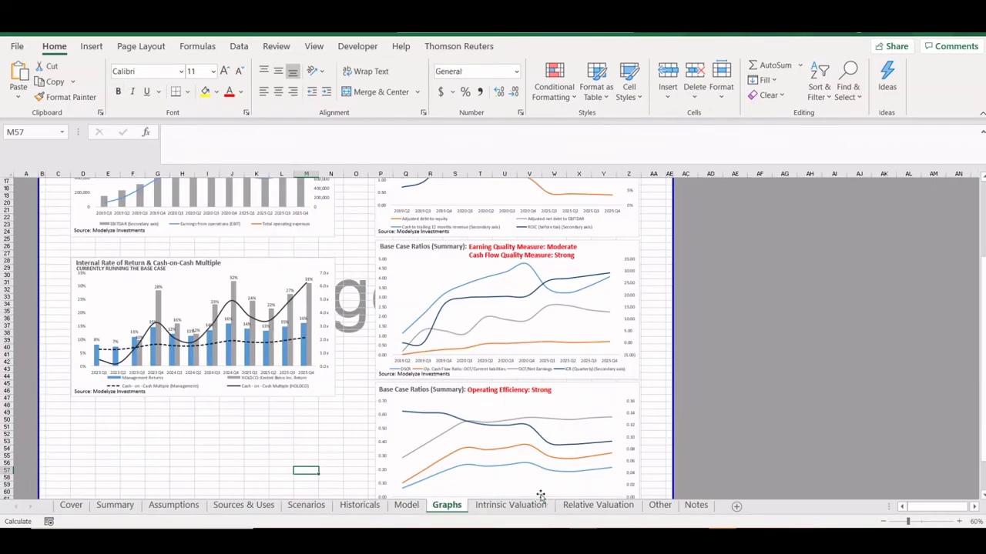
key("ctrl+Page_Up")
key("ctrl+Page_Up")
key("ctrl+Page_Up")
key("ctrl+Page_Up")
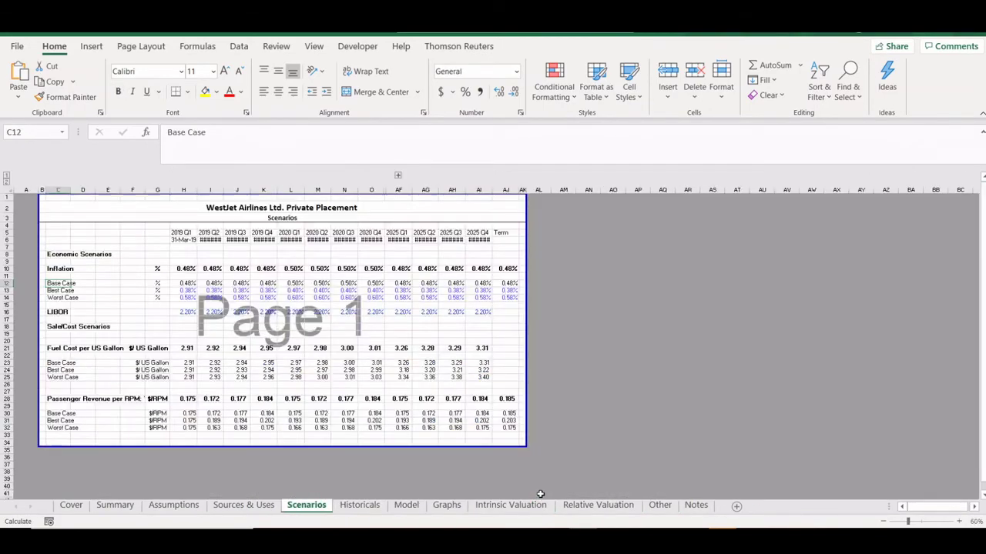
key("ctrl+Page_Up")
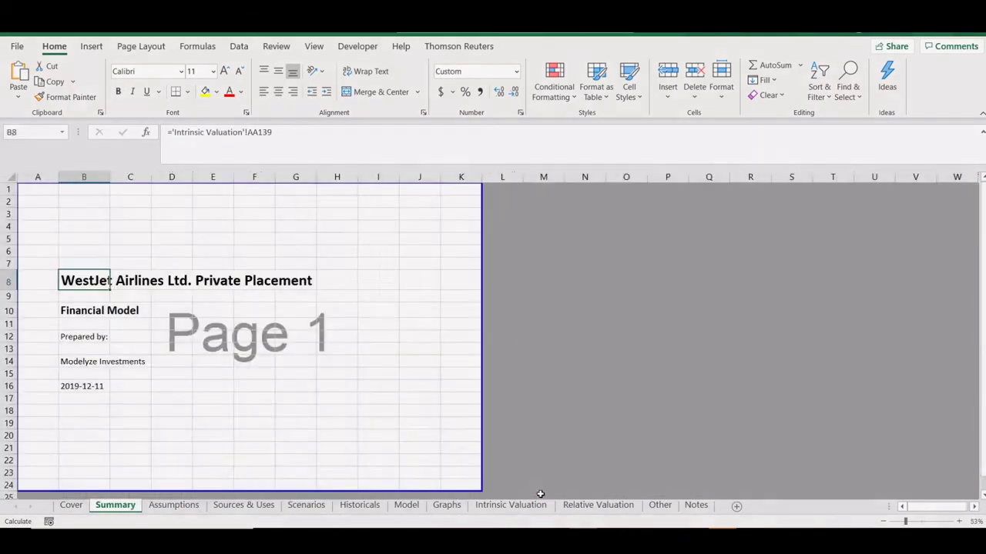